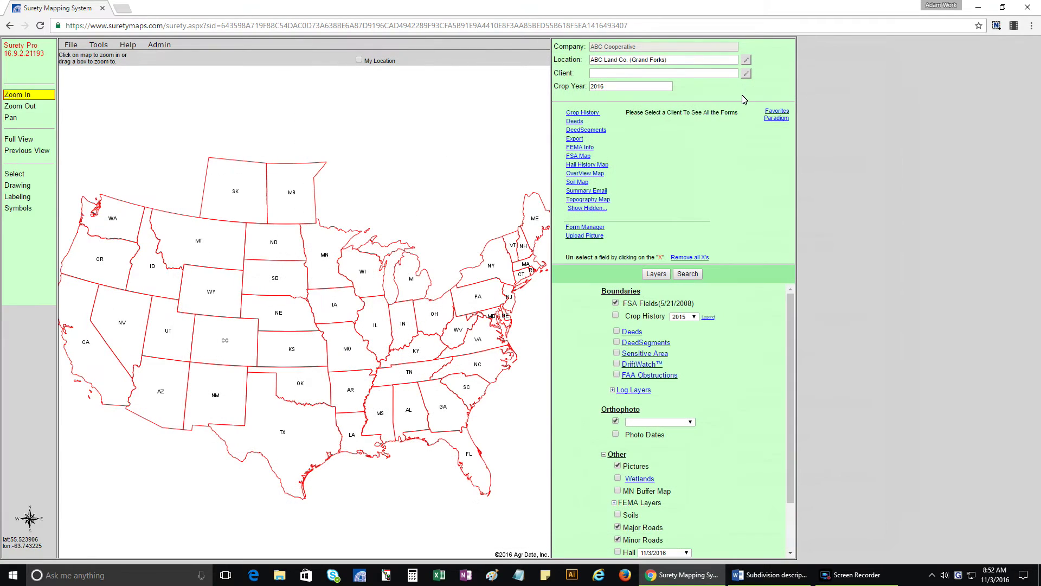
# Step: Select the client Park Estates Subdivision for ABC Land Co. (Grand Forks) and open Deed Studio
pyautogui.click(700, 73)
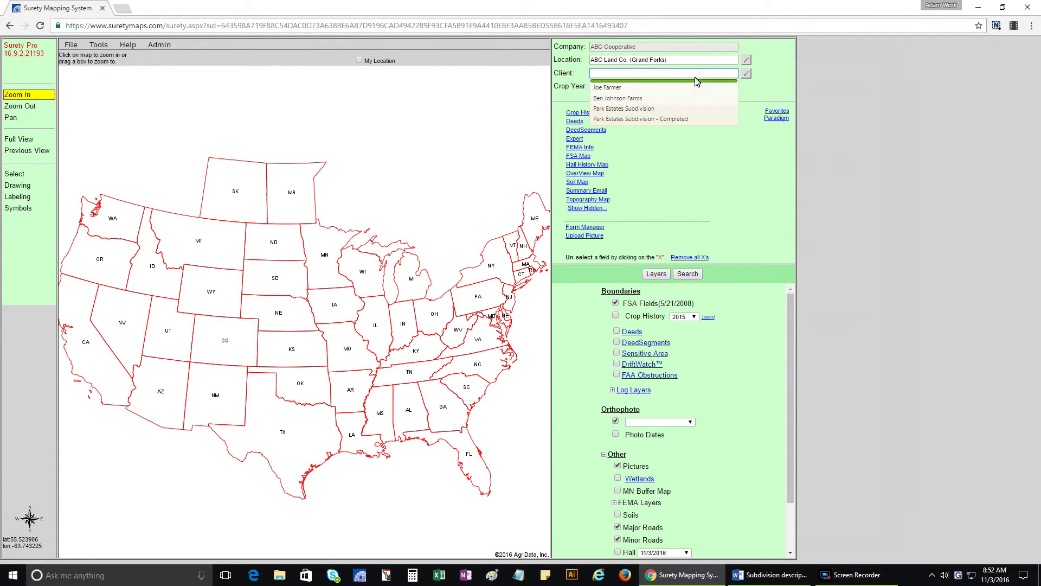
pyautogui.click(684, 108)
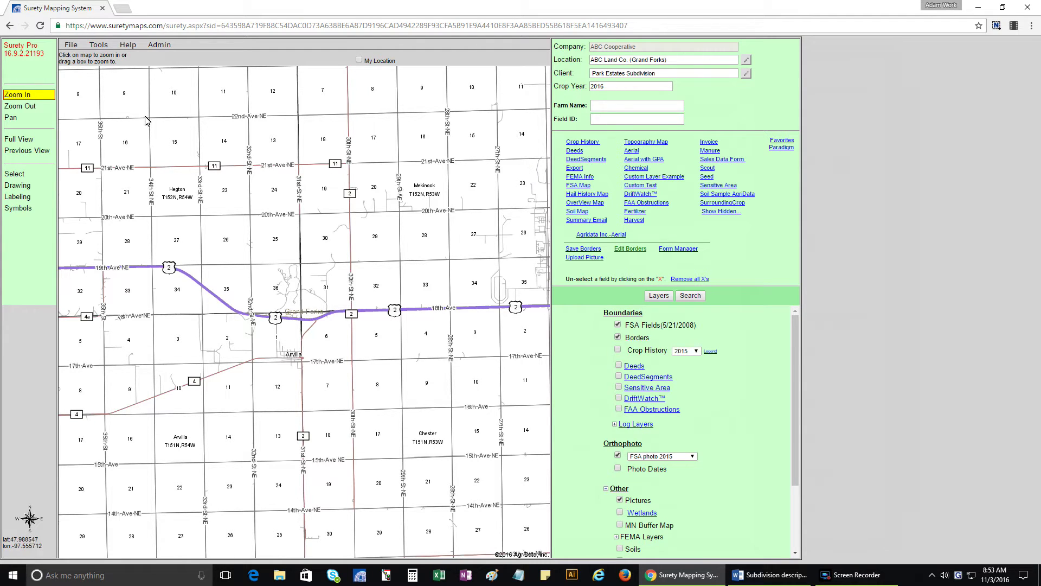
pyautogui.click(80, 45)
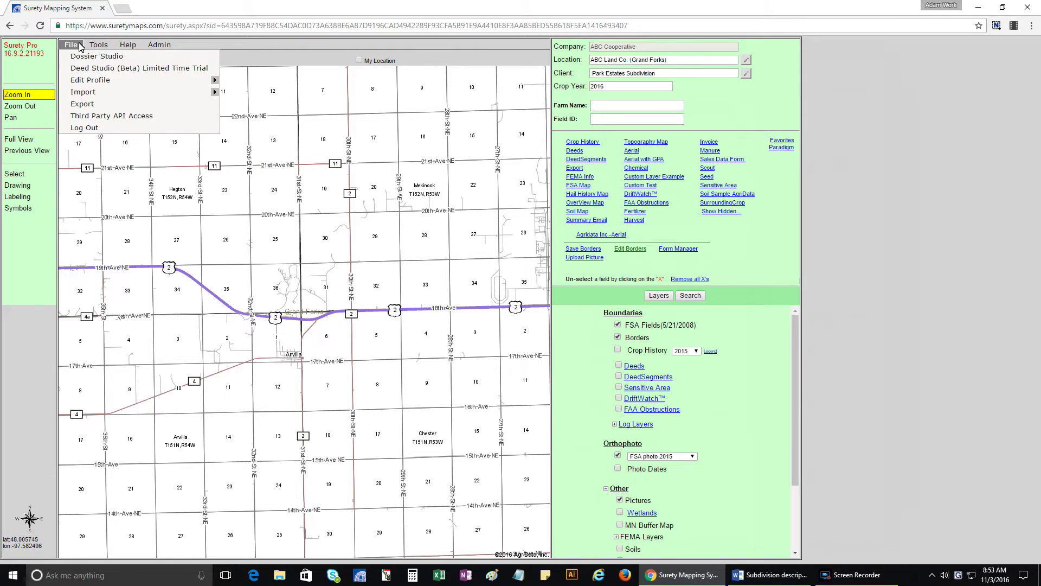
pyautogui.click(81, 70)
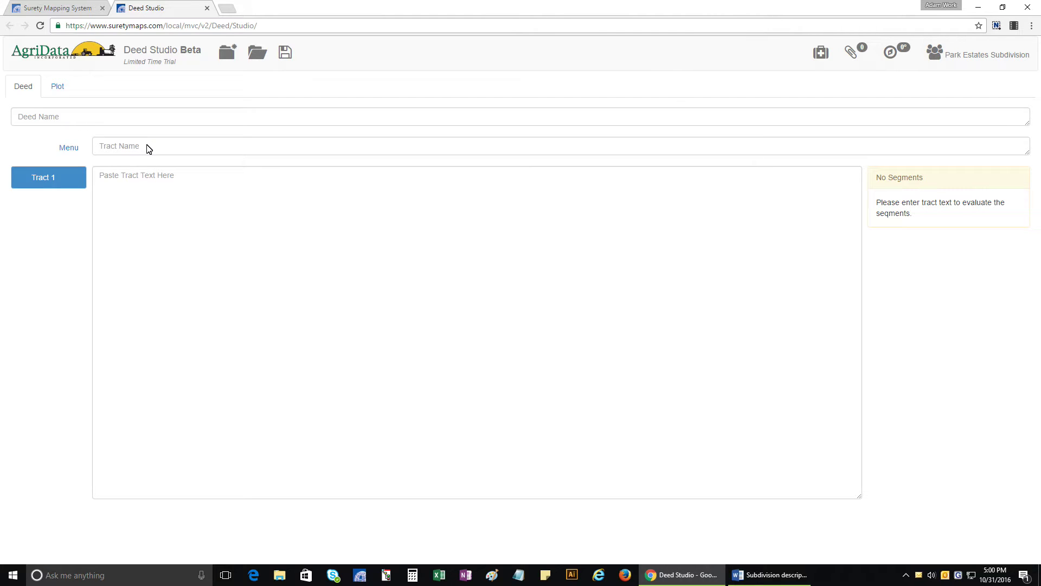
pyautogui.click(78, 152)
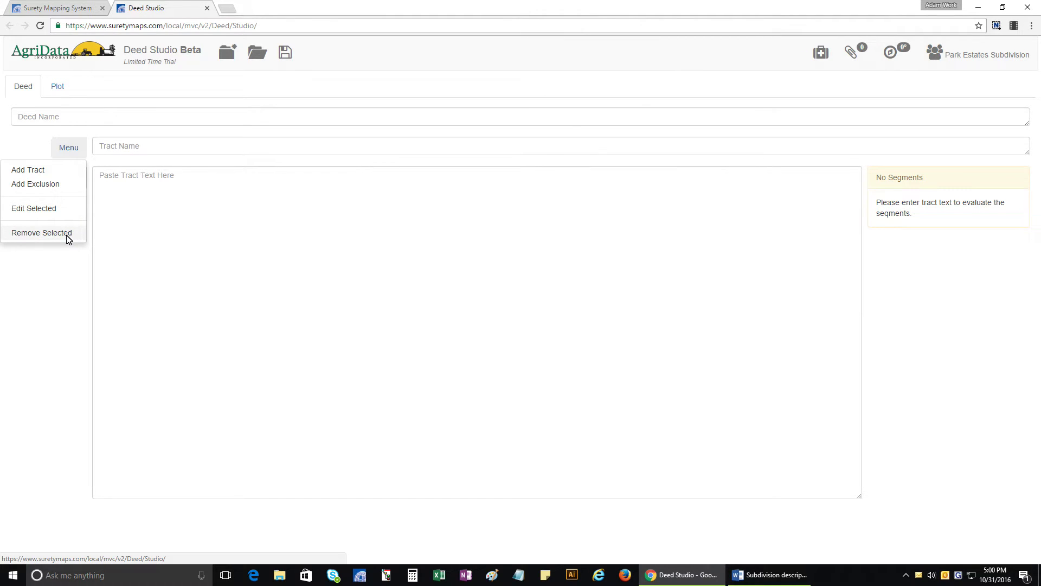
pyautogui.click(114, 194)
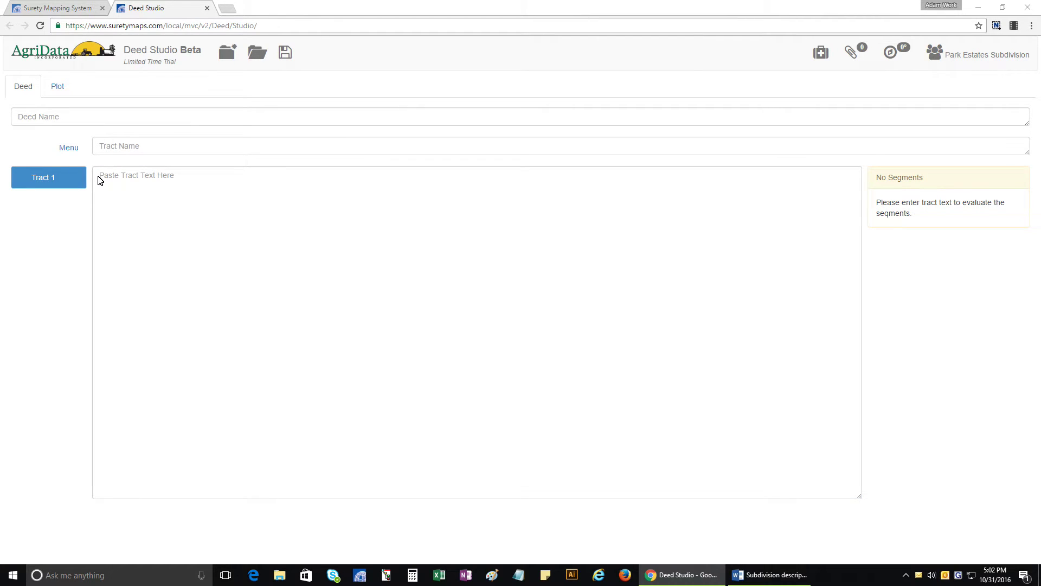
# Step: Name the deed Park Estates and give its first tract the name 1
pyautogui.click(84, 121)
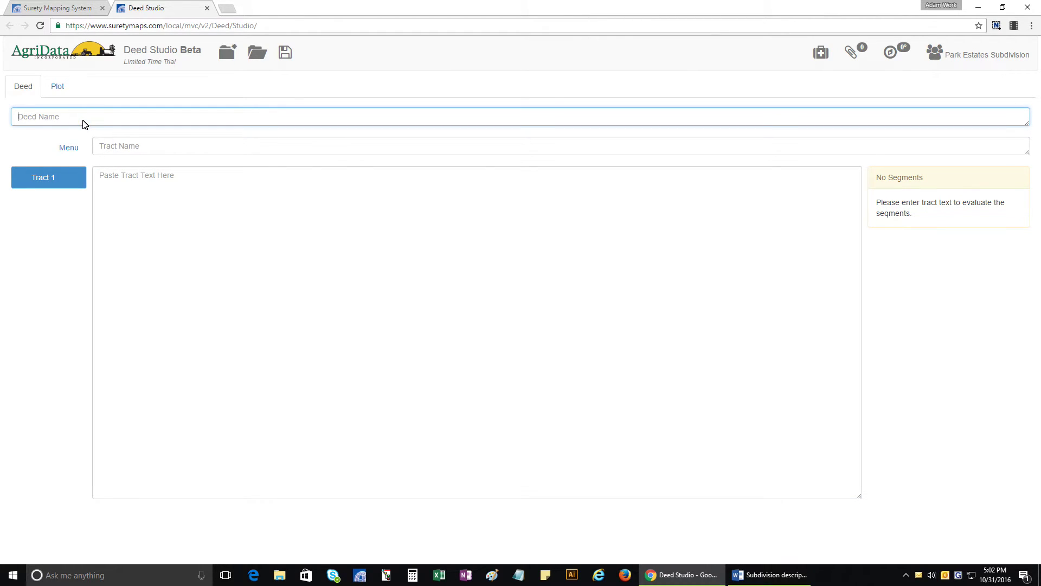
pyautogui.write('Park Estates')
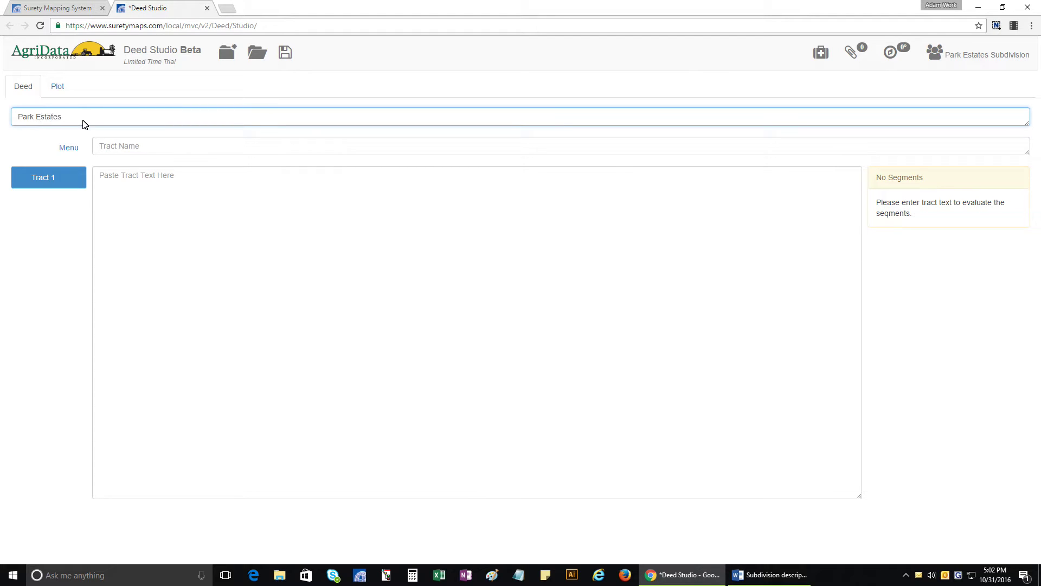
pyautogui.press('Tab')
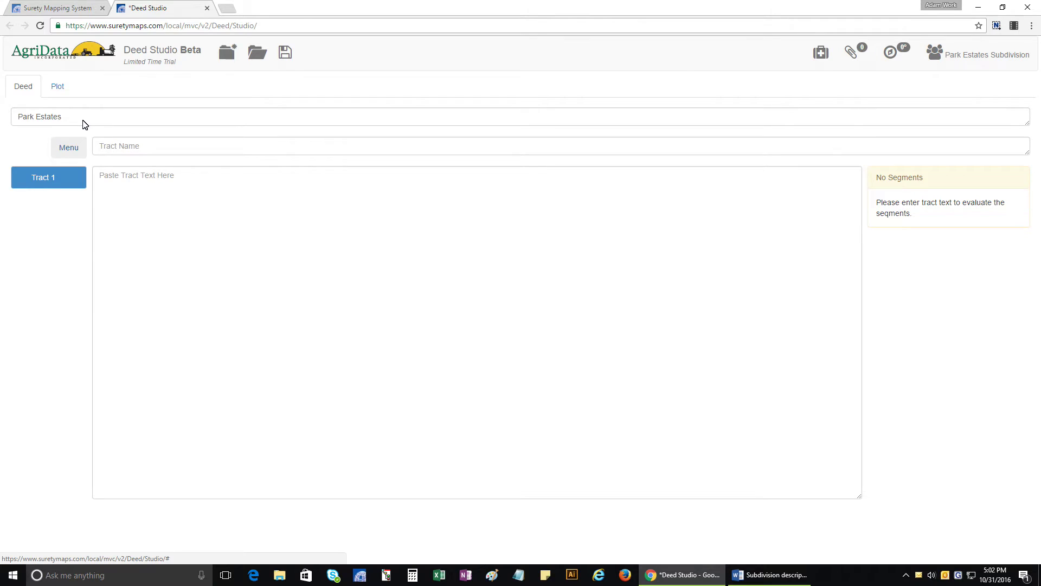
pyautogui.press('Tab')
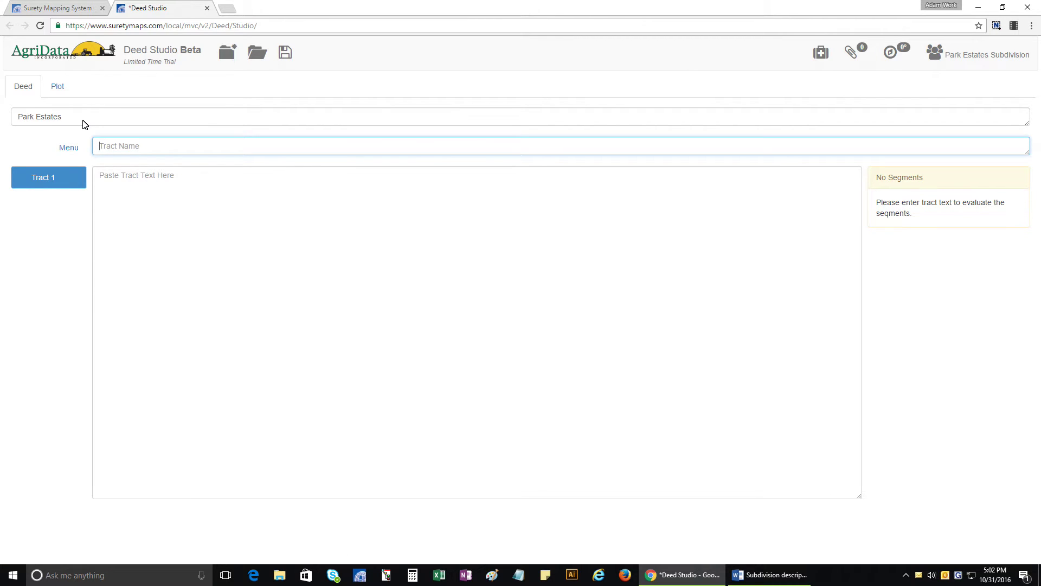
pyautogui.write('1')
# Step: Copy the entire legal description from the Word document Subdivision description.docx into the tract text of Tract 1 in Deed Studio
pyautogui.click(105, 193)
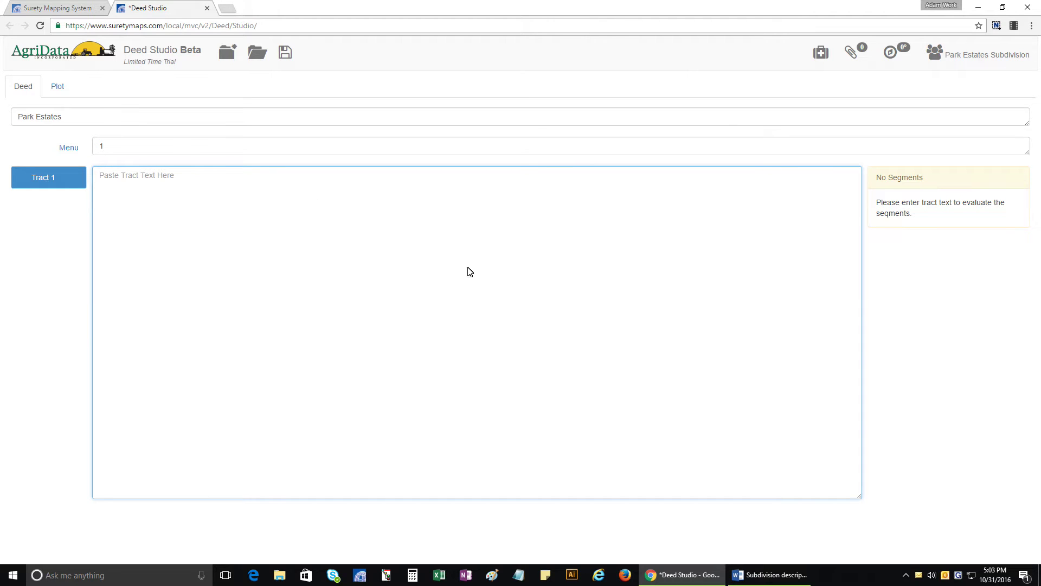
pyautogui.click(765, 575)
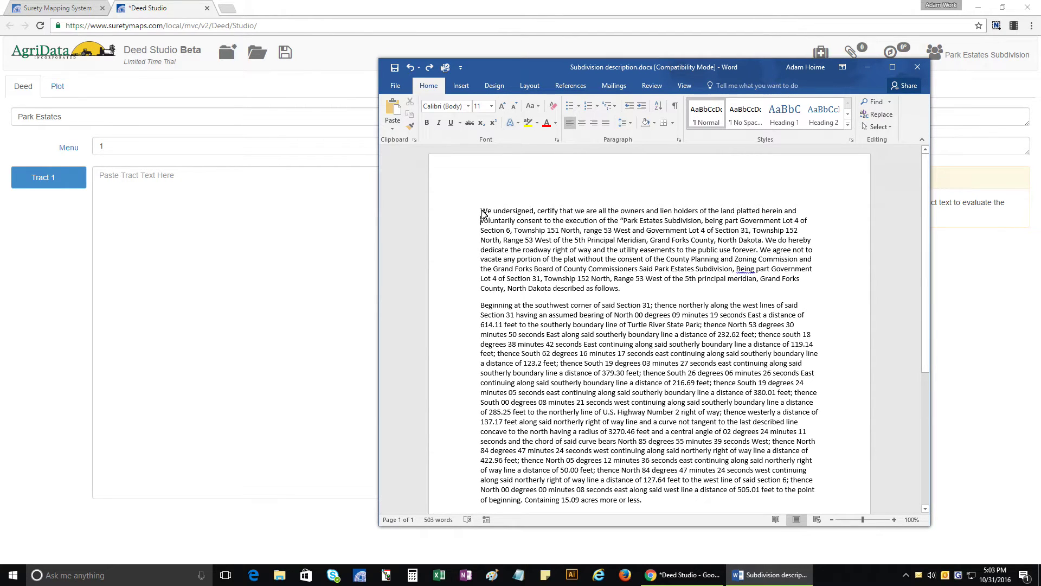
pyautogui.moveTo(482, 212); pyautogui.dragTo(645, 502)
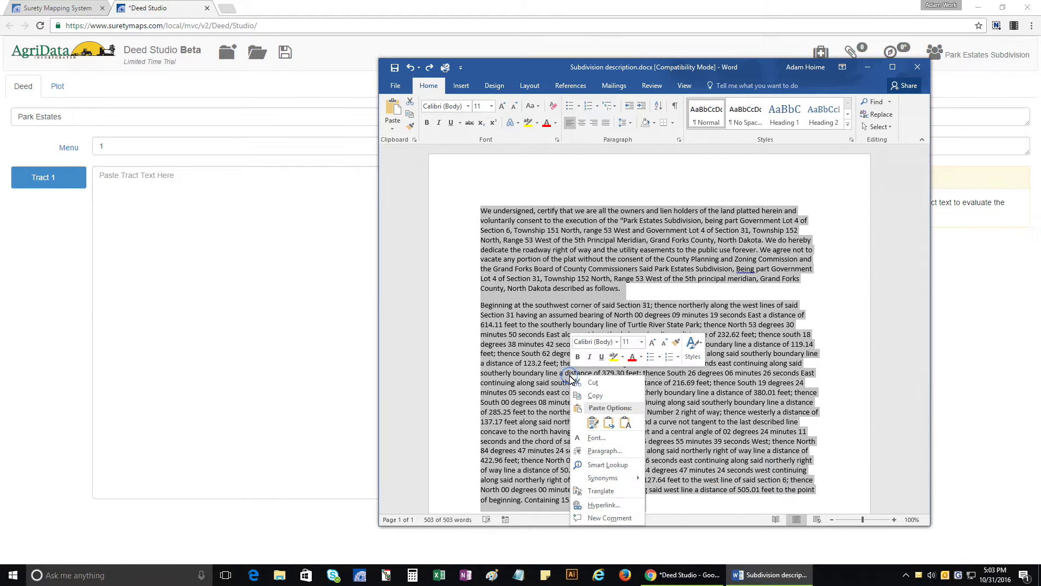
pyautogui.click(606, 395)
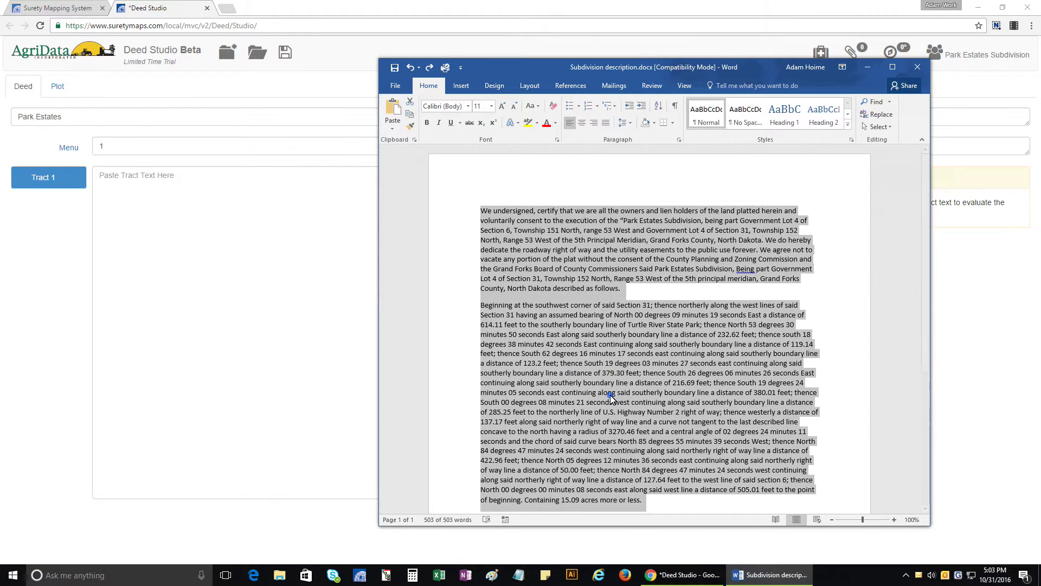
pyautogui.click(115, 193)
pyautogui.click(115, 193)
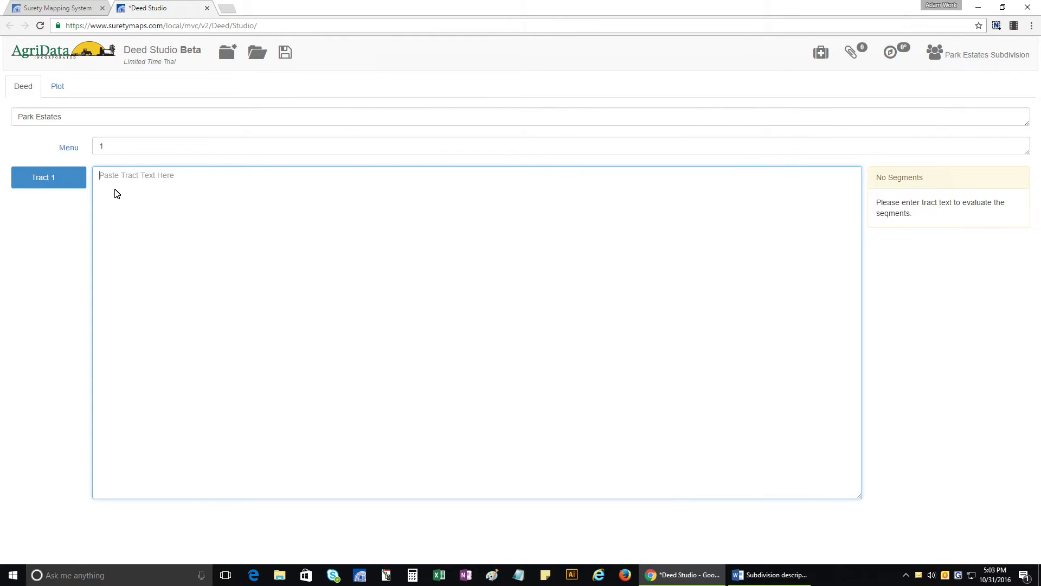
pyautogui.rightClick(115, 193)
pyautogui.click(149, 251)
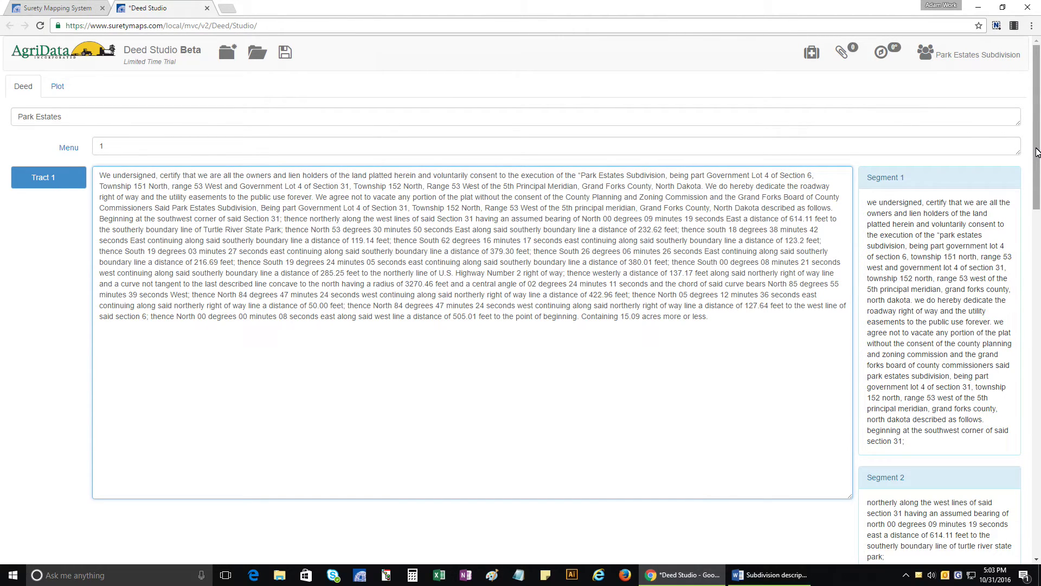
# Step: Review the segments generated from the tract text, from the first through the last
pyautogui.moveTo(1033, 81); pyautogui.dragTo(1028, 104)
pyautogui.scroll(2, 1028, 104)
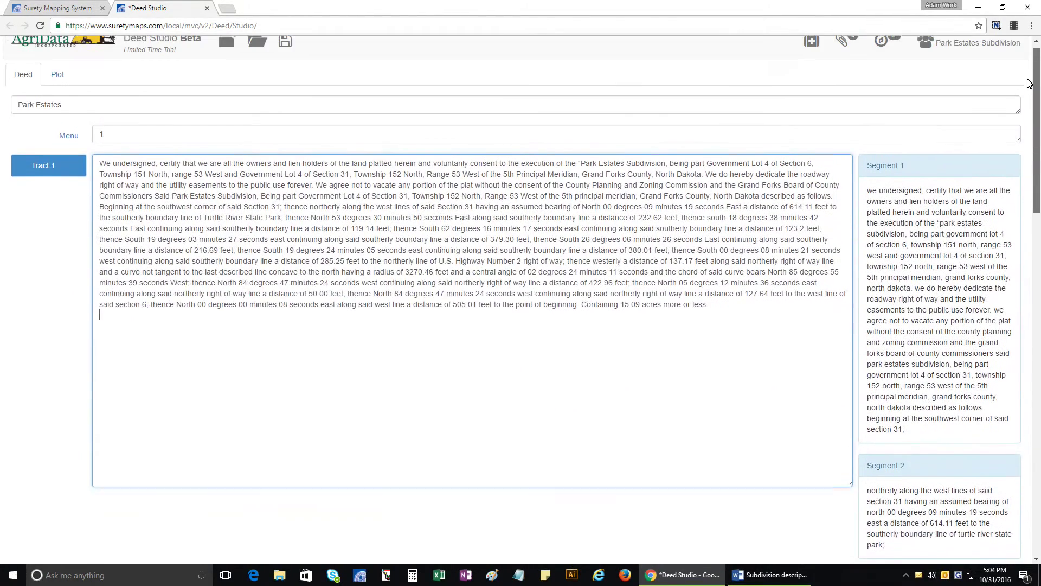
pyautogui.moveTo(1038, 120); pyautogui.dragTo(1021, 294)
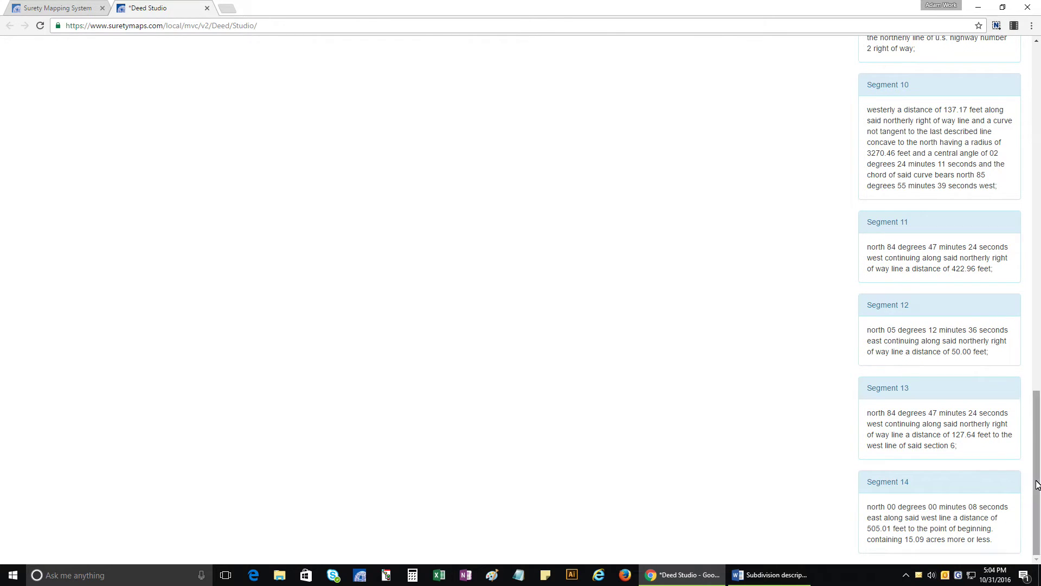
pyautogui.moveTo(1036, 471); pyautogui.dragTo(1032, 129)
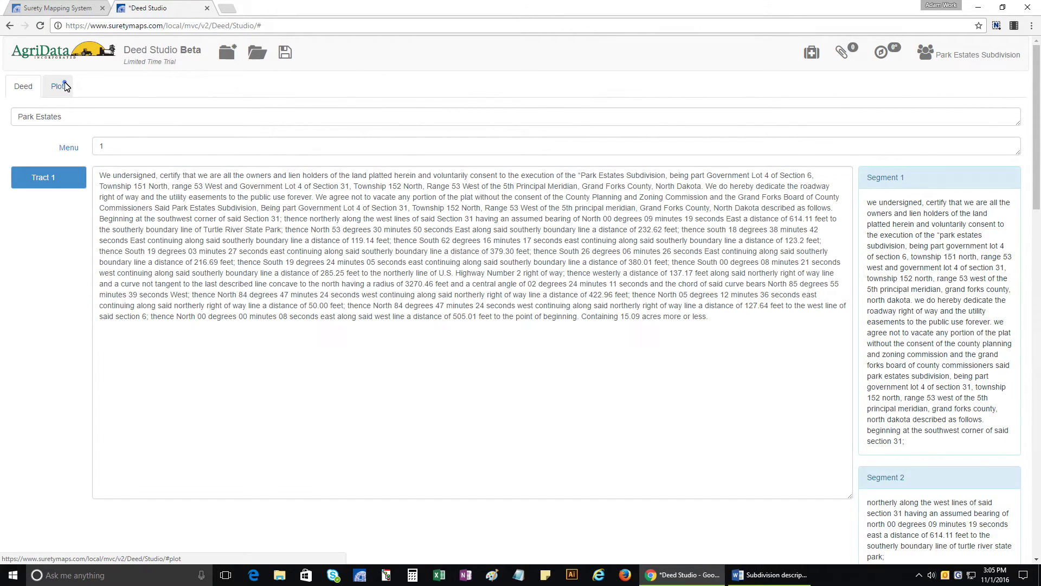
# Step: Open the deed's plot map and explore zooming, panning, and going back and forward through the map views
pyautogui.click(61, 87)
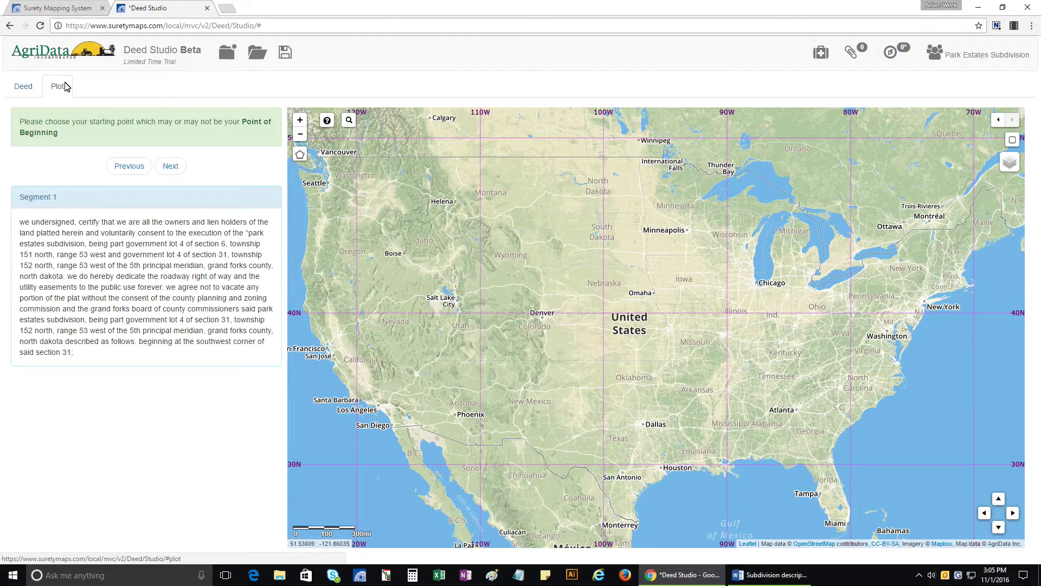
pyautogui.click(302, 123)
pyautogui.click(302, 124)
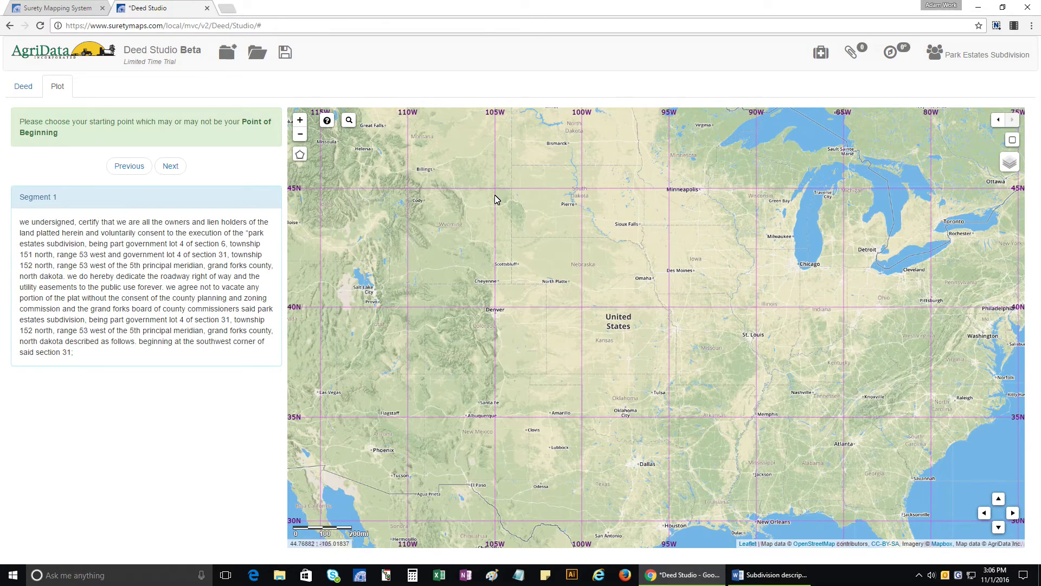
pyautogui.scroll(1, 495, 199)
pyautogui.scroll(-1, 495, 199)
pyautogui.moveTo(605, 215); pyautogui.dragTo(503, 187)
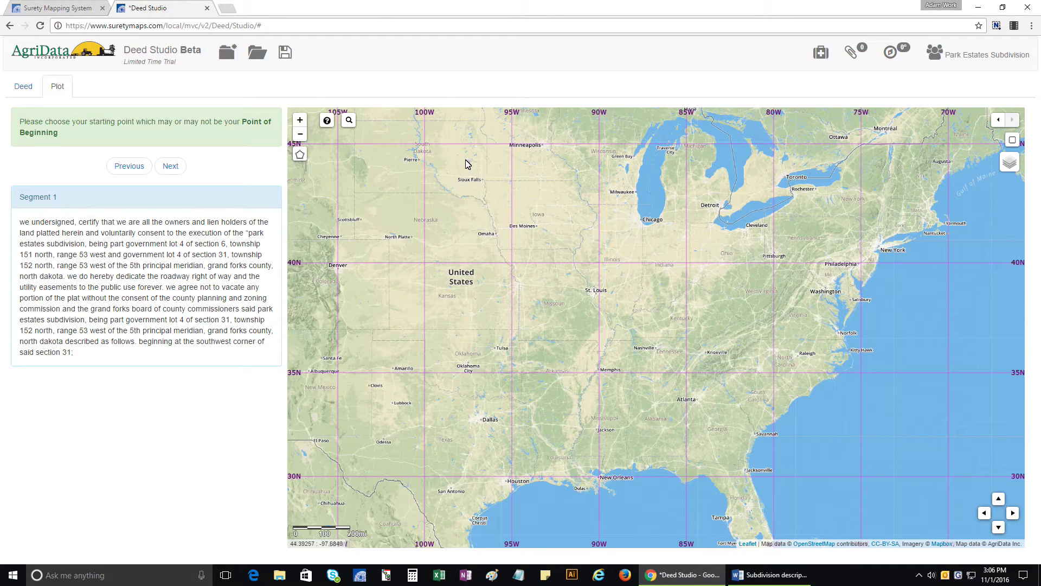
pyautogui.click(433, 152)
pyautogui.moveTo(458, 169); pyautogui.dragTo(535, 229)
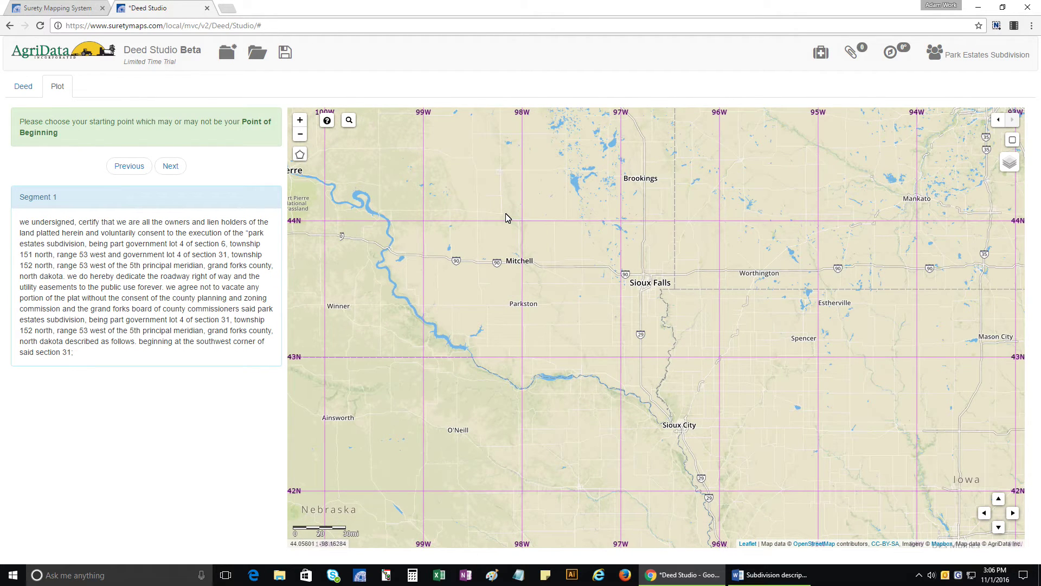
pyautogui.moveTo(507, 214); pyautogui.dragTo(469, 228)
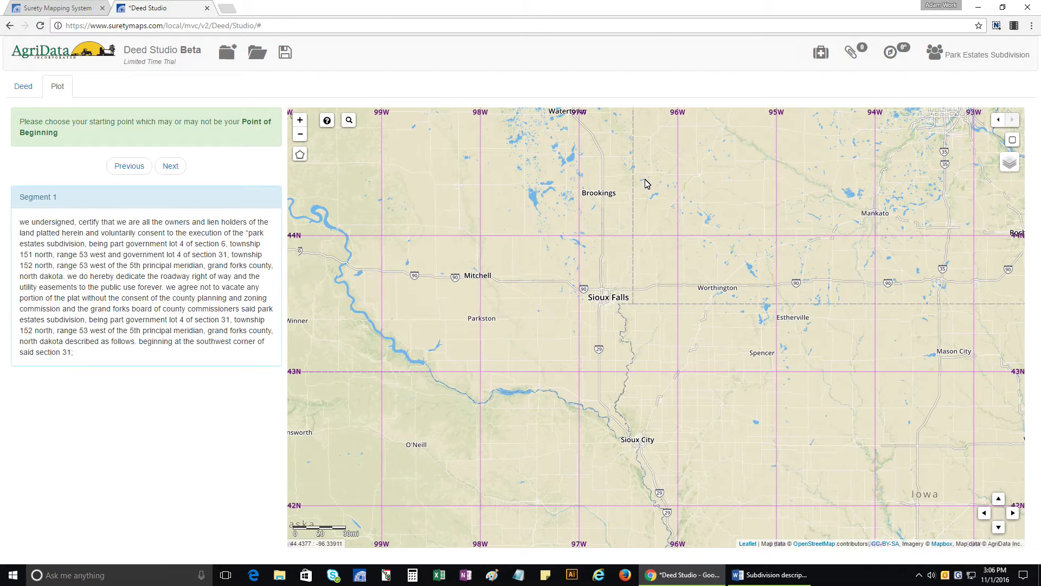
pyautogui.click(998, 124)
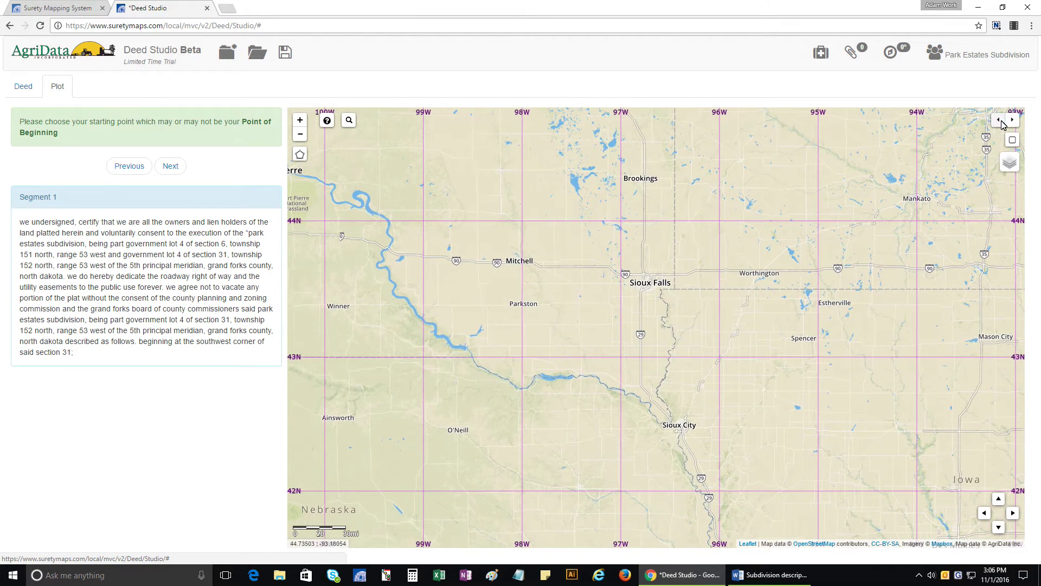
pyautogui.click(1011, 121)
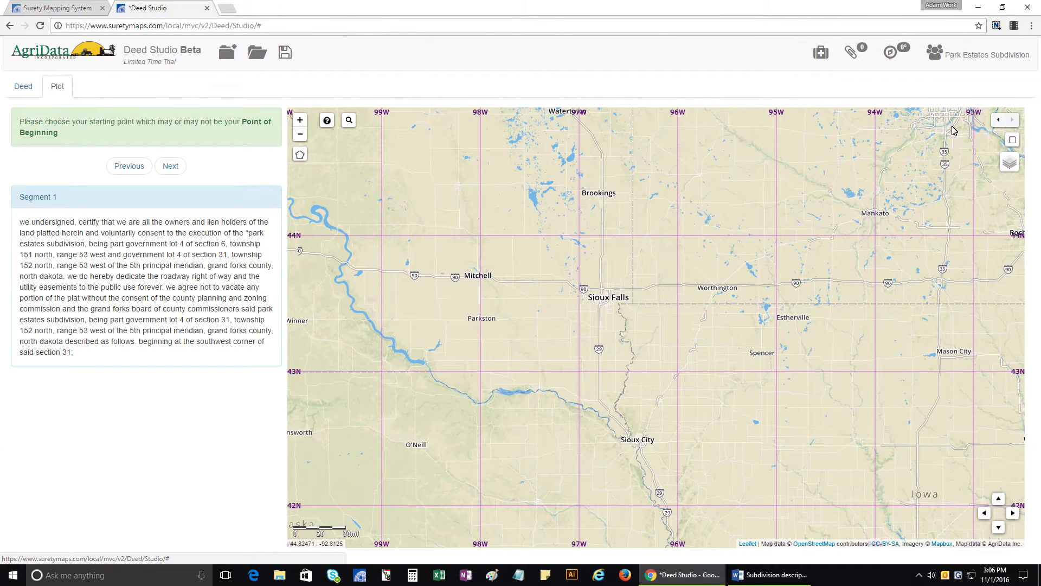
# Step: Open the map search and read its help on city, township, state, county and legal search formats
pyautogui.click(350, 120)
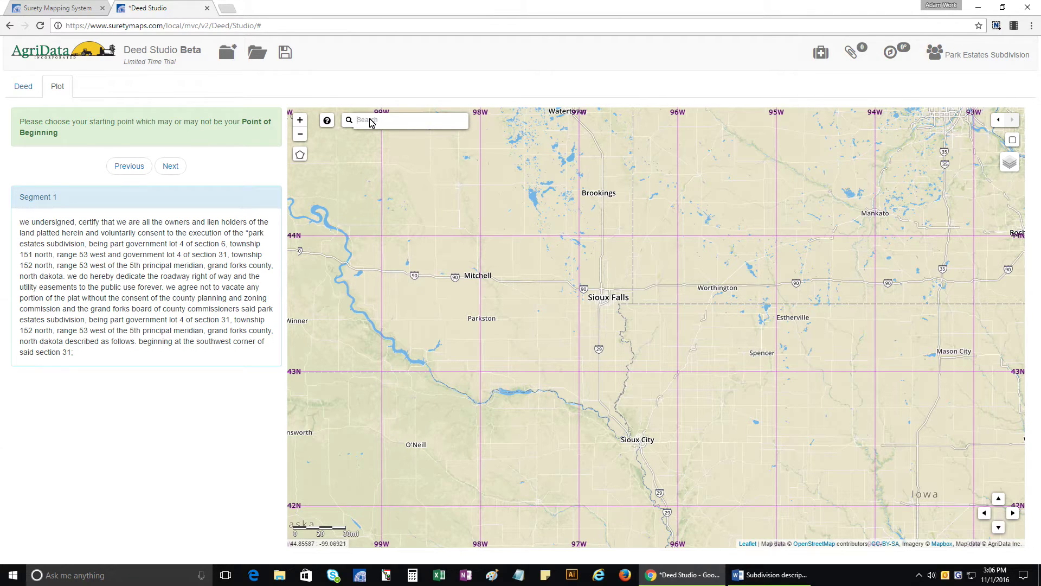
pyautogui.click(327, 121)
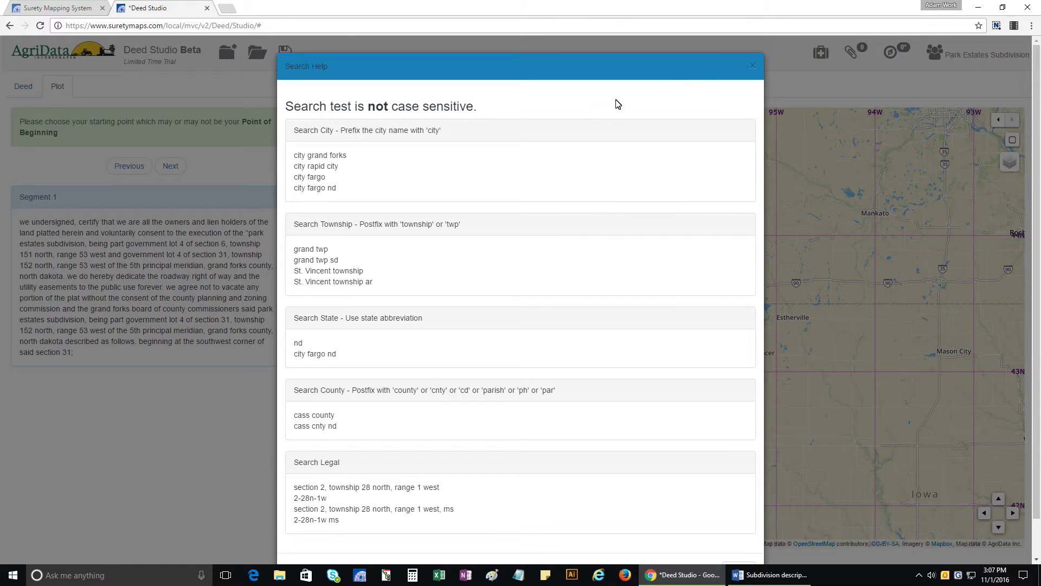
pyautogui.click(752, 66)
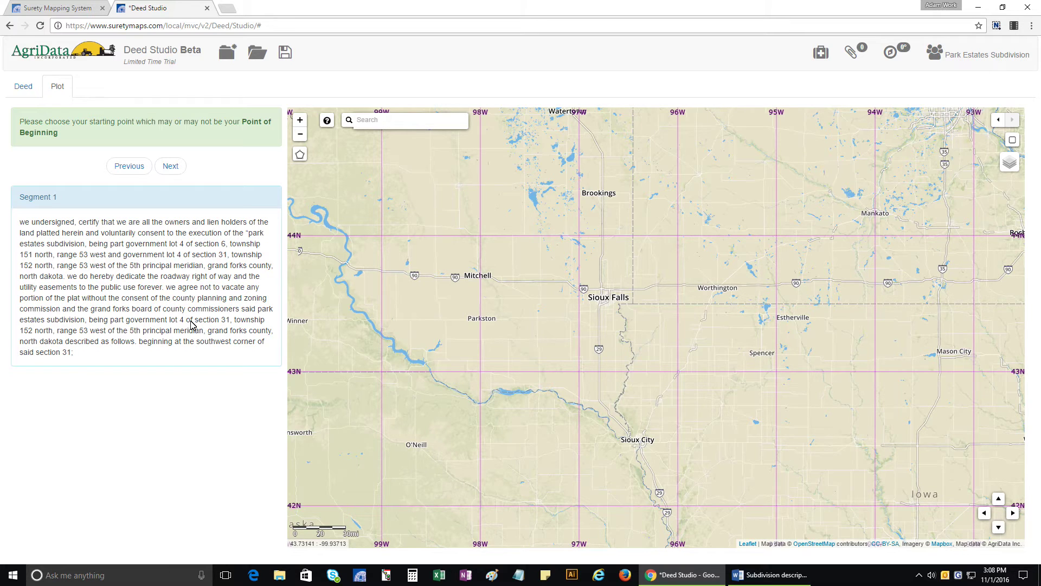
# Step: Search the map for Segment 1's location "section 31, township 152 north, range 53 west of the 5th principal meridian, grand forks county, north dakota"
pyautogui.moveTo(195, 321); pyautogui.dragTo(66, 345)
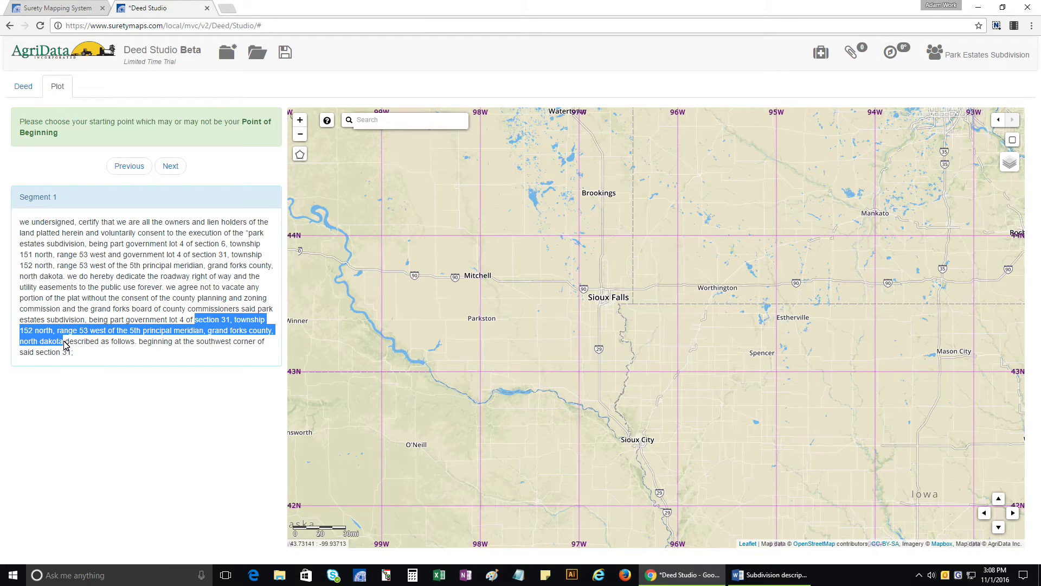
pyautogui.rightClick(95, 333)
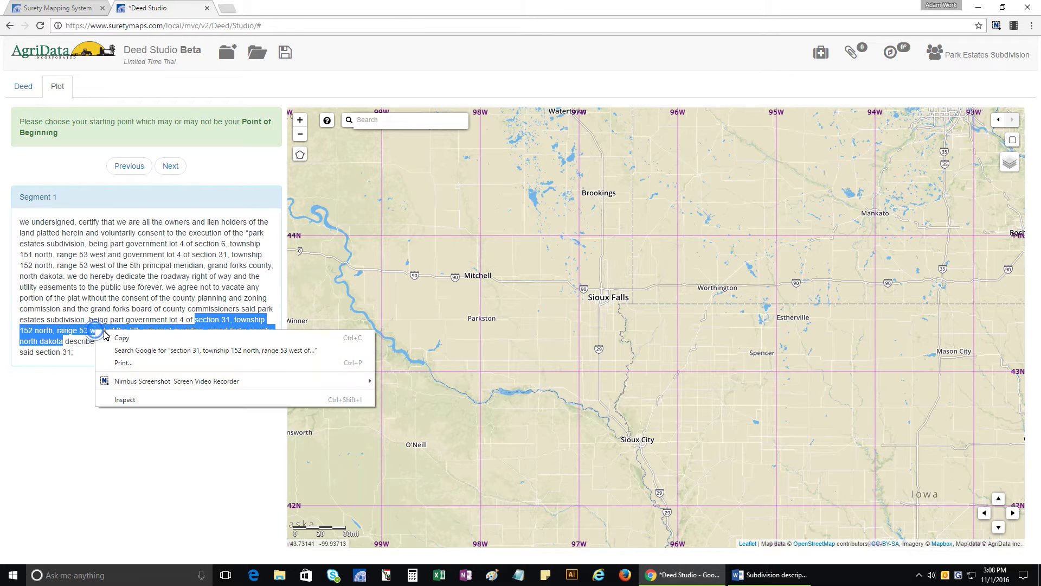
pyautogui.click(116, 339)
pyautogui.click(378, 124)
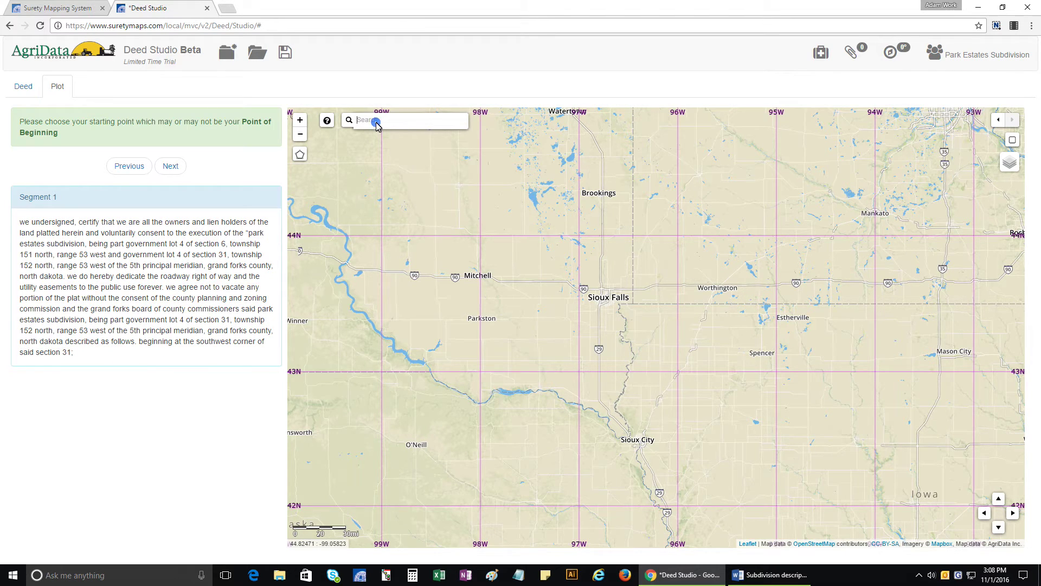
pyautogui.rightClick(377, 124)
pyautogui.click(404, 186)
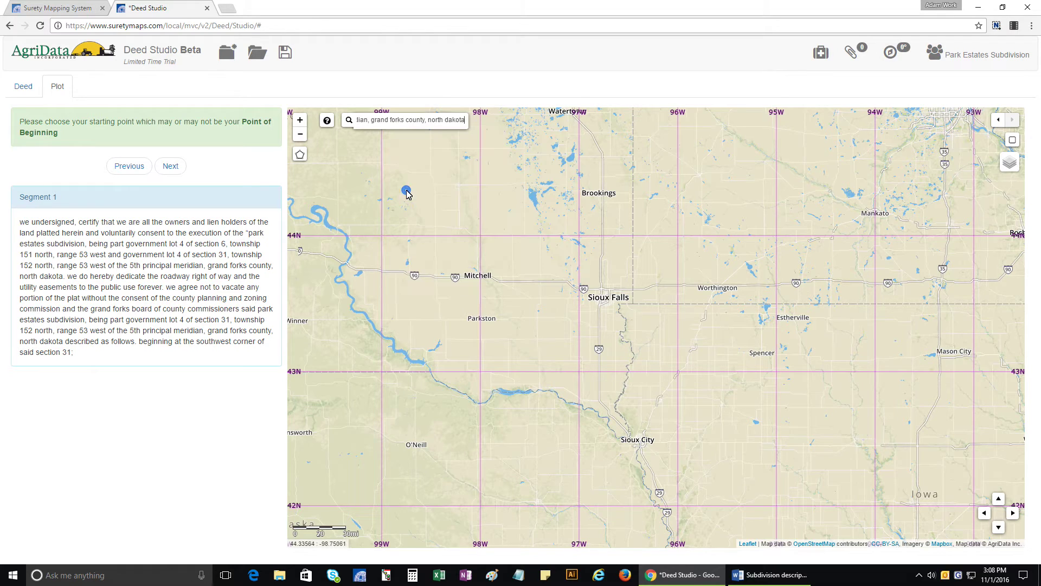
pyautogui.press('Return')
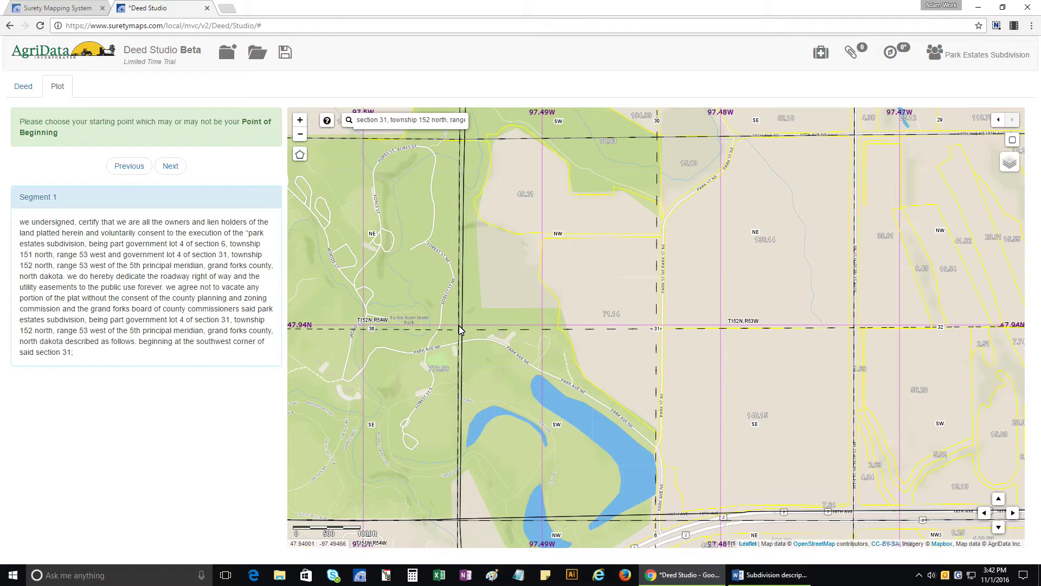
pyautogui.scroll(1, 459, 522)
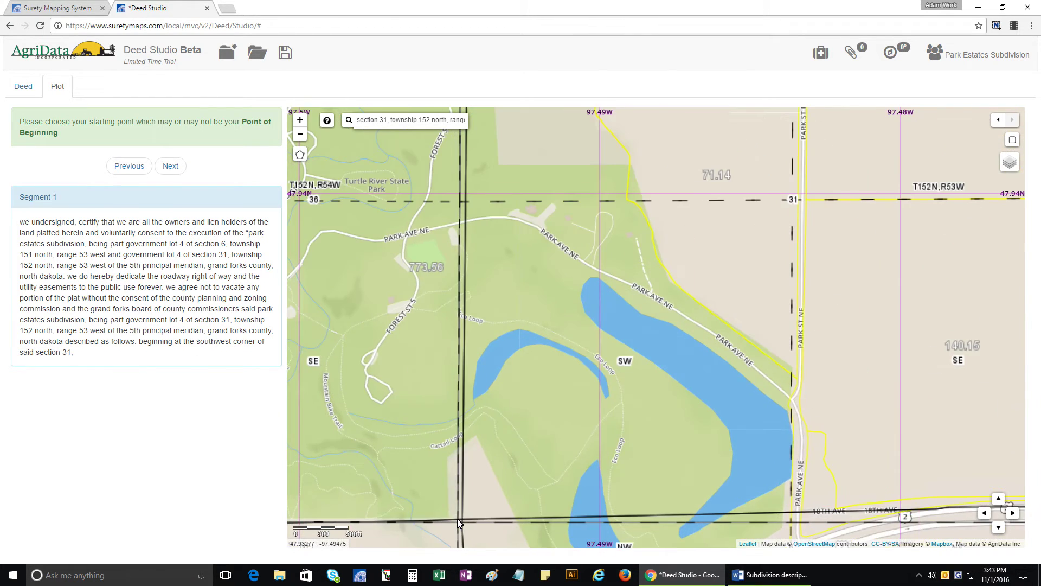
# Step: Switch the map's base layer to Satellite, and turn the Sections overlay off and back on
pyautogui.scroll(1, 459, 522)
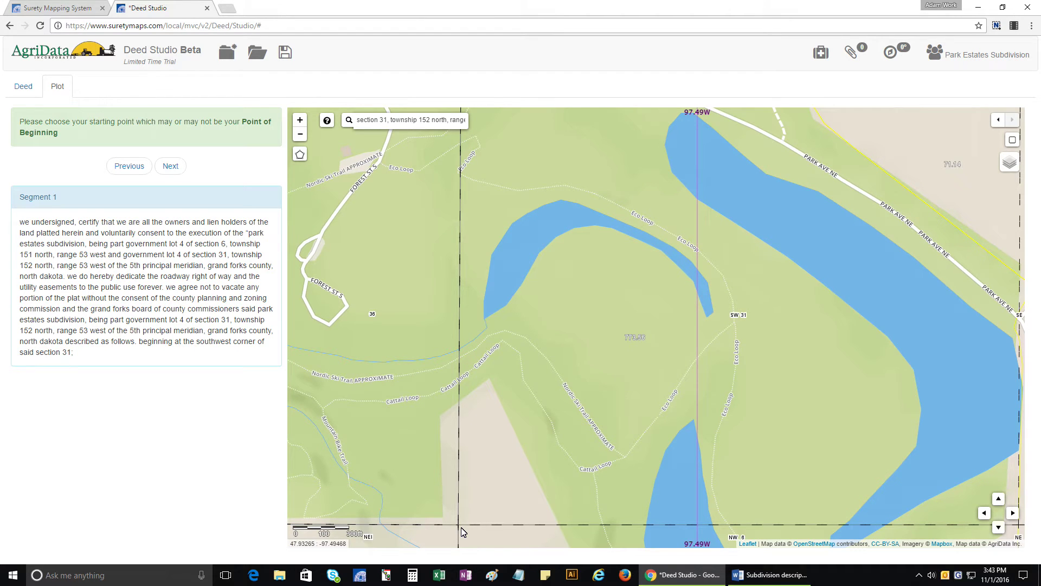
pyautogui.moveTo(1010, 174)
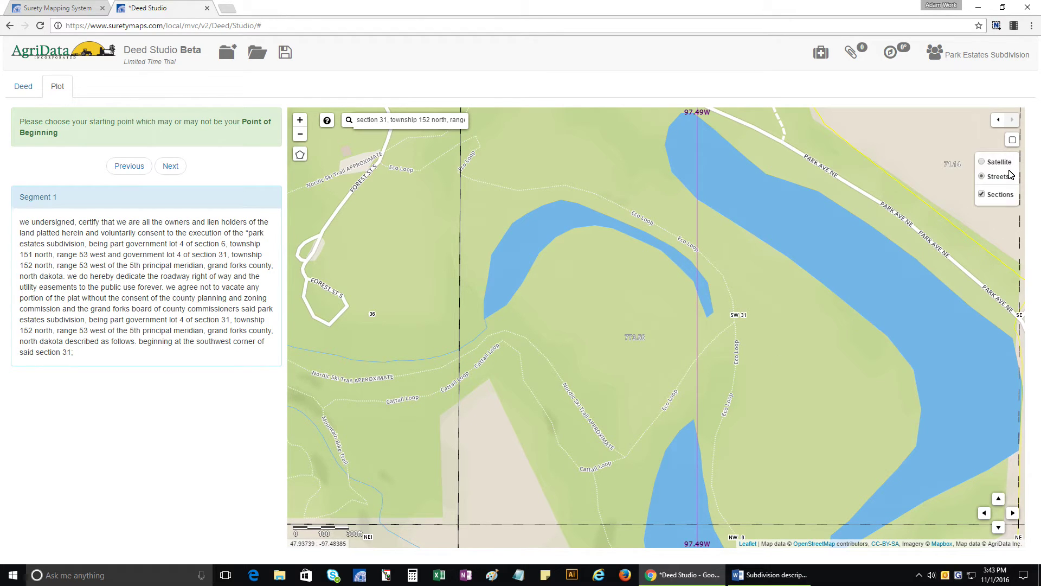
pyautogui.click(1010, 167)
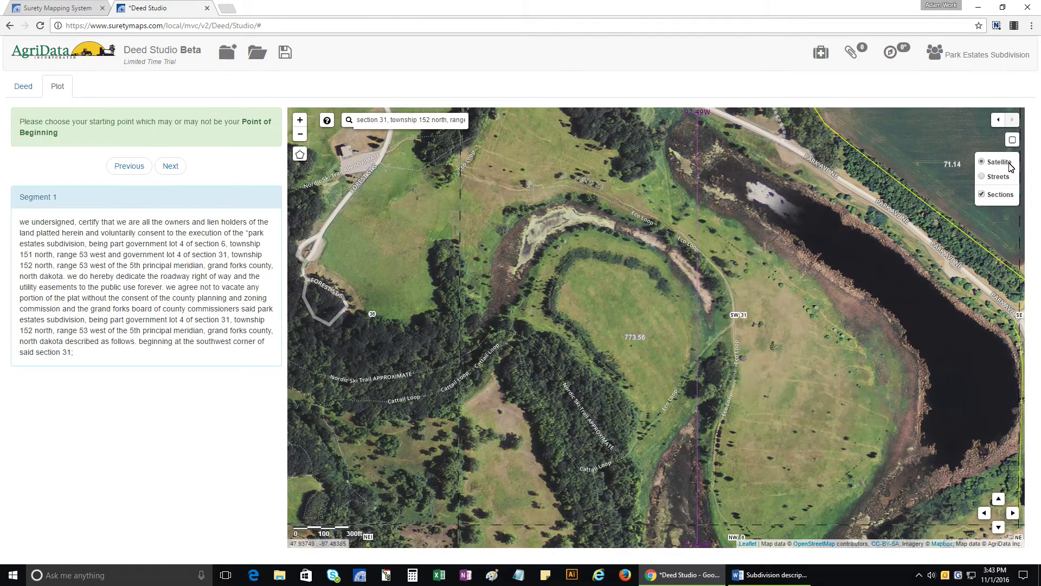
pyautogui.click(982, 195)
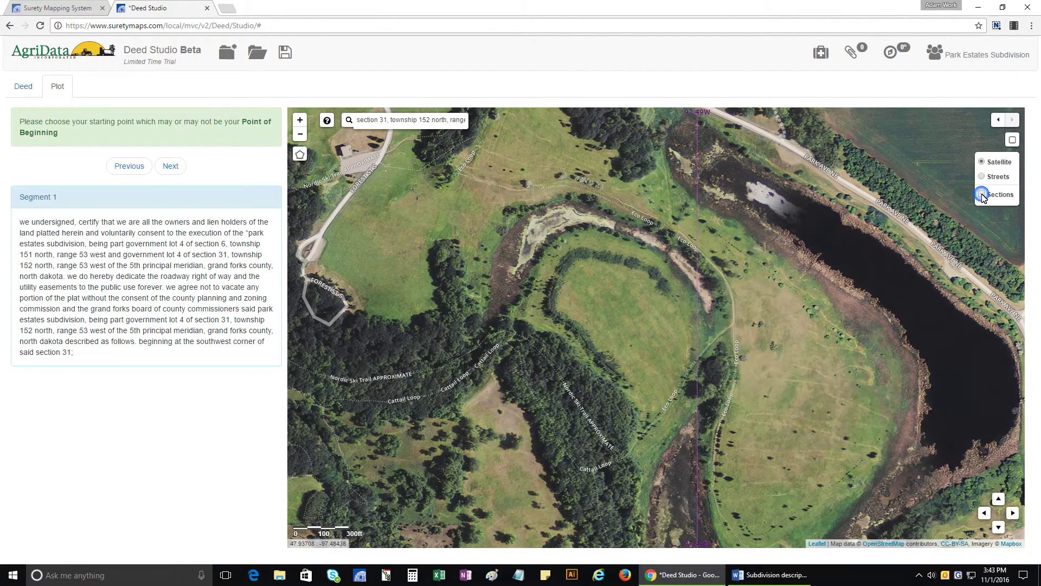
pyautogui.click(983, 196)
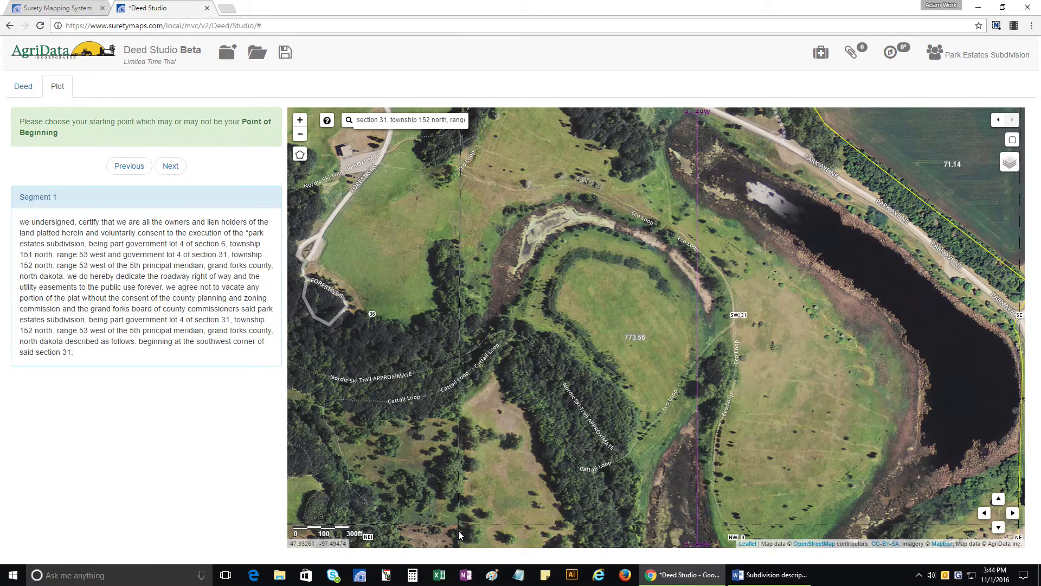
# Step: Place the starting point at the southwest corner of section 31, delete it, place it again and fine-tune it to about 47.93267, -97.49474
pyautogui.moveTo(458, 525); pyautogui.dragTo(519, 340)
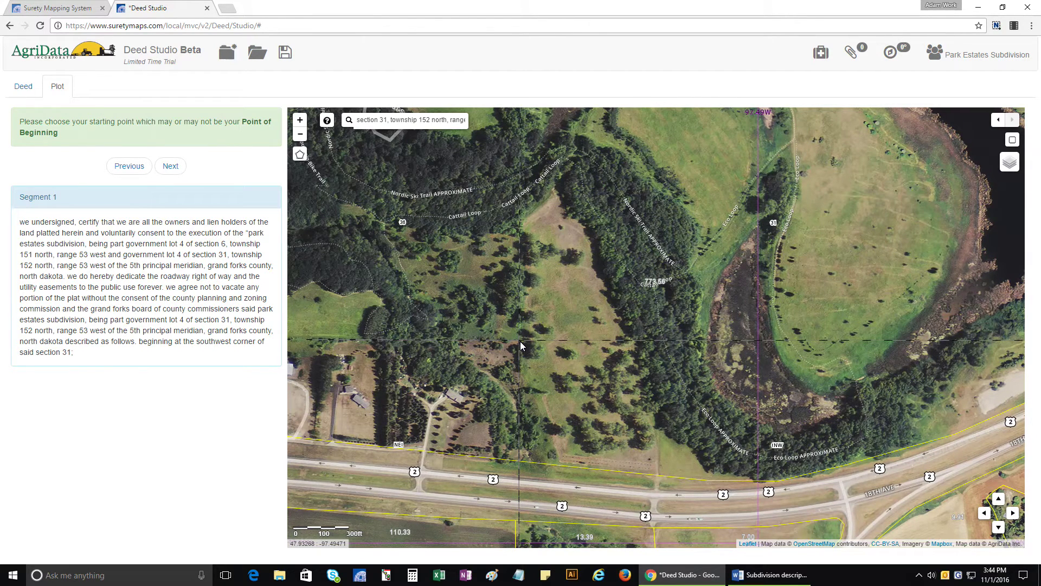
pyautogui.click(519, 341)
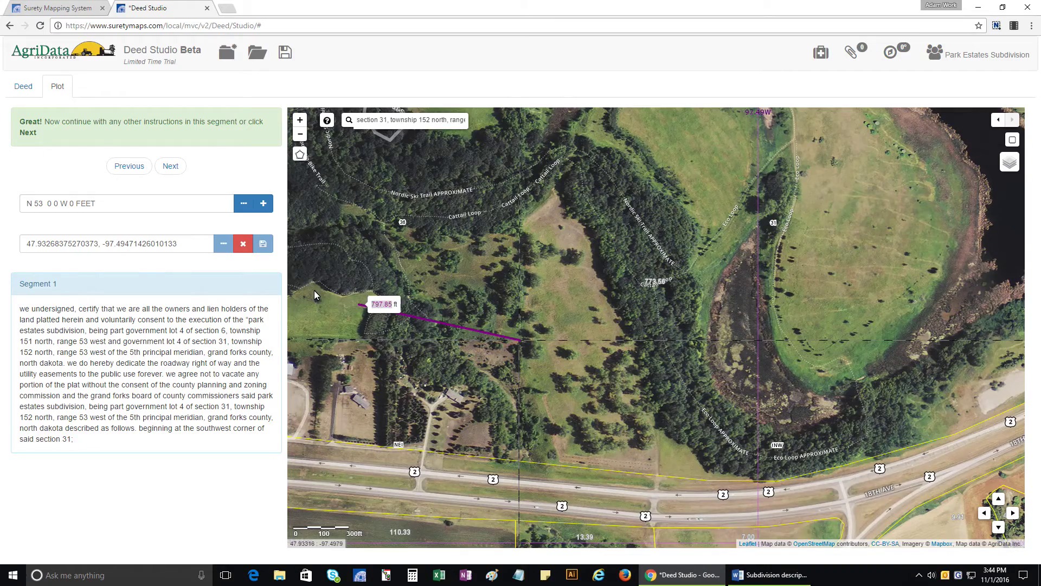
pyautogui.click(244, 249)
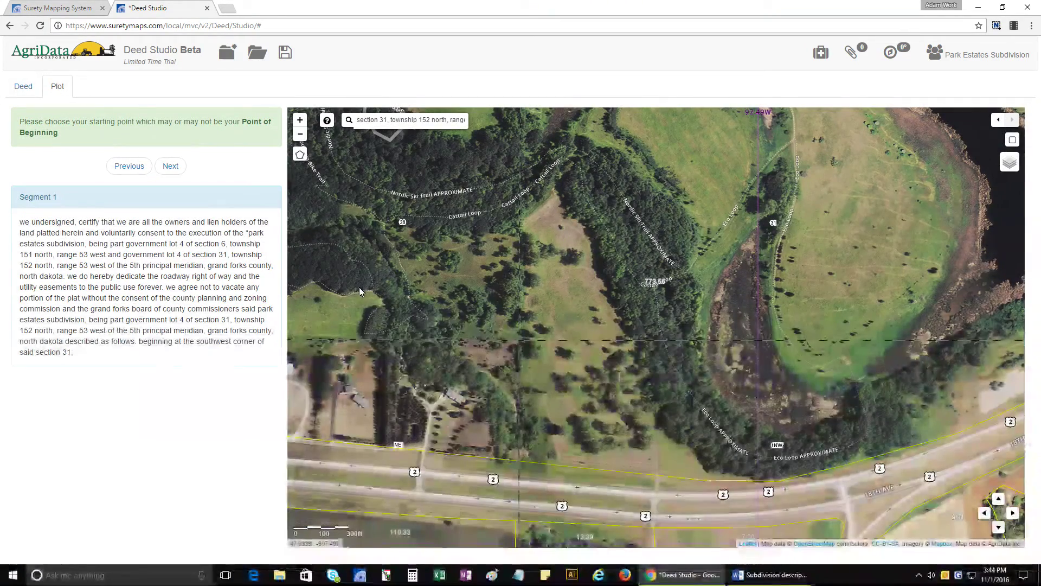
pyautogui.click(520, 340)
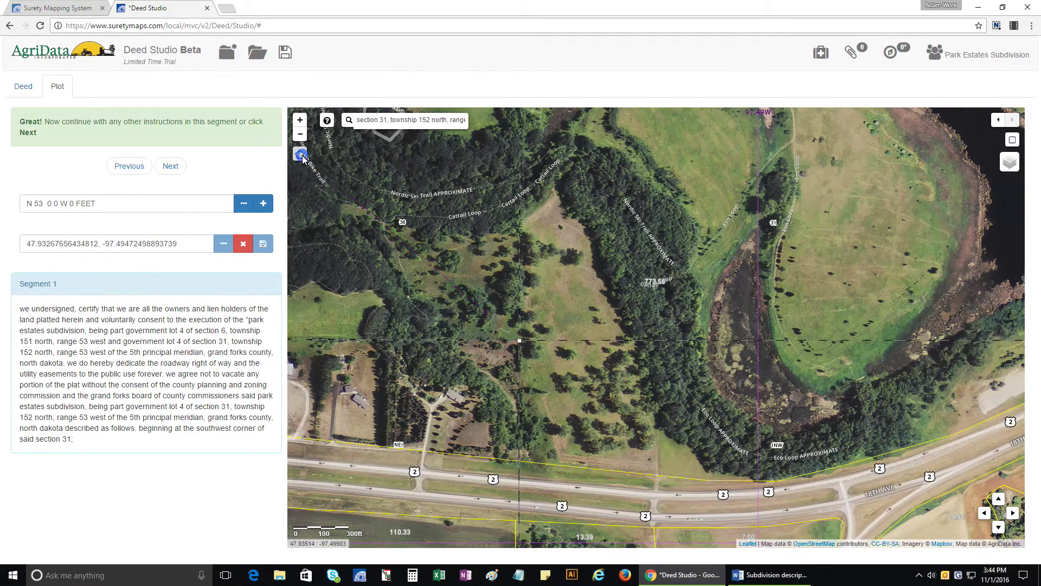
pyautogui.moveTo(518, 341)
pyautogui.mouseDown()
pyautogui.moveTo(528, 327)
pyautogui.moveTo(517, 343)
pyautogui.mouseUp()
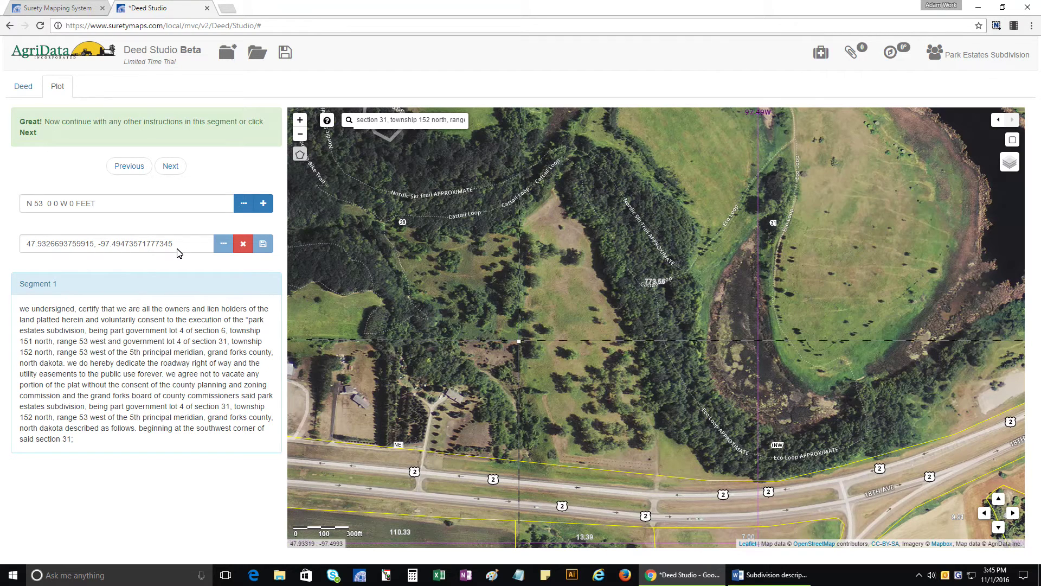
# Step: Examine the bearing and distance settings of Segment 1's suggested line without changing them
pyautogui.click(145, 199)
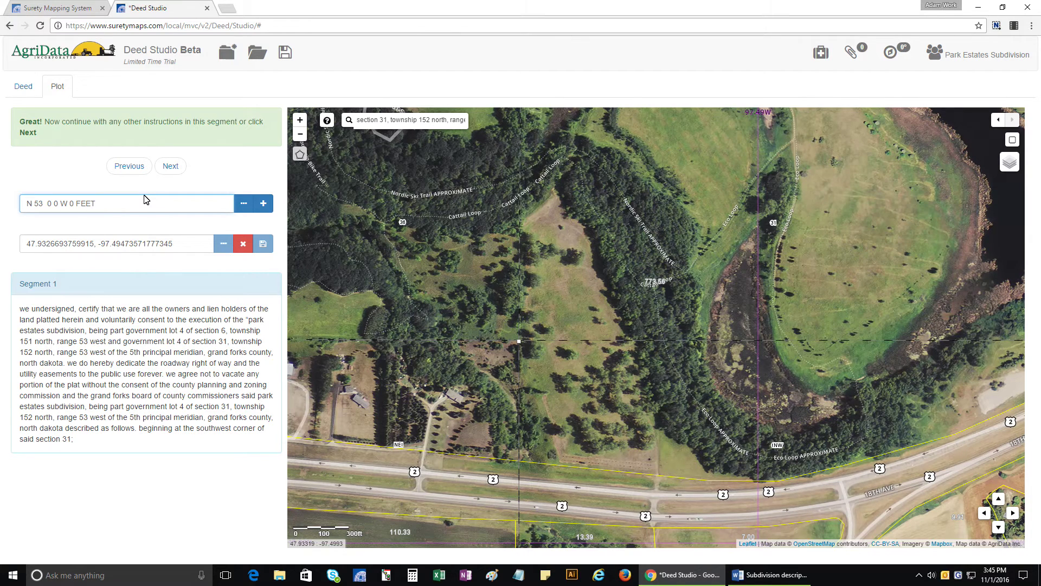
pyautogui.click(241, 206)
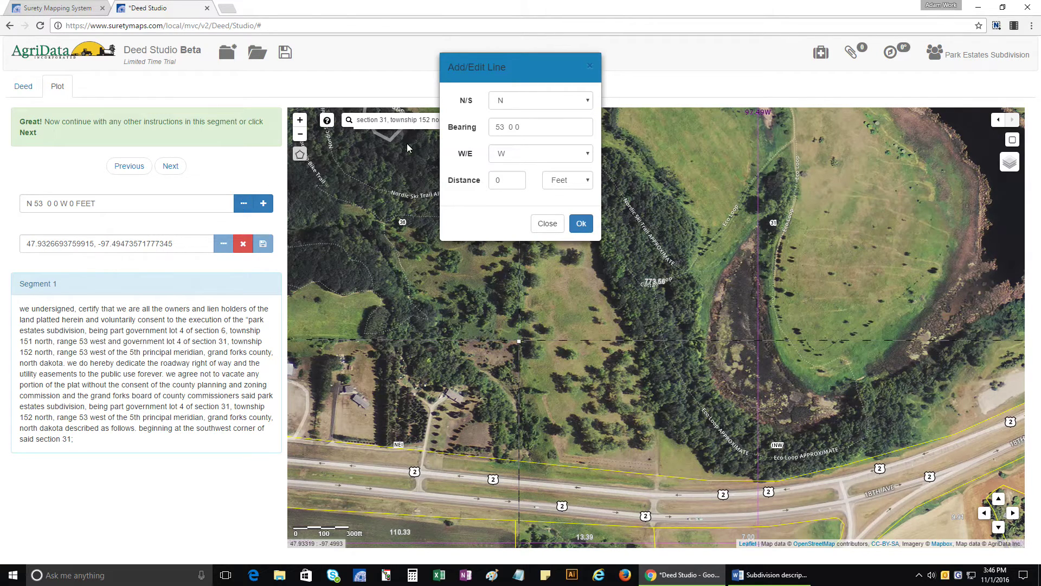
pyautogui.click(546, 224)
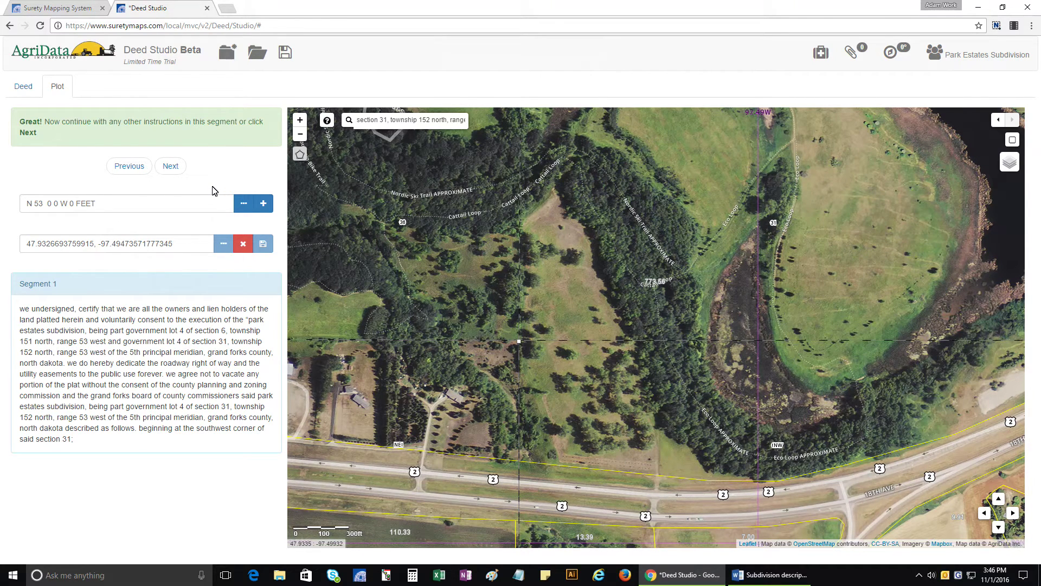
# Step: Plot Segment 2 as N 00 09 19 E 614.11 feet and Segment 3 as N 53 30 50 E 232.62 feet
pyautogui.click(174, 168)
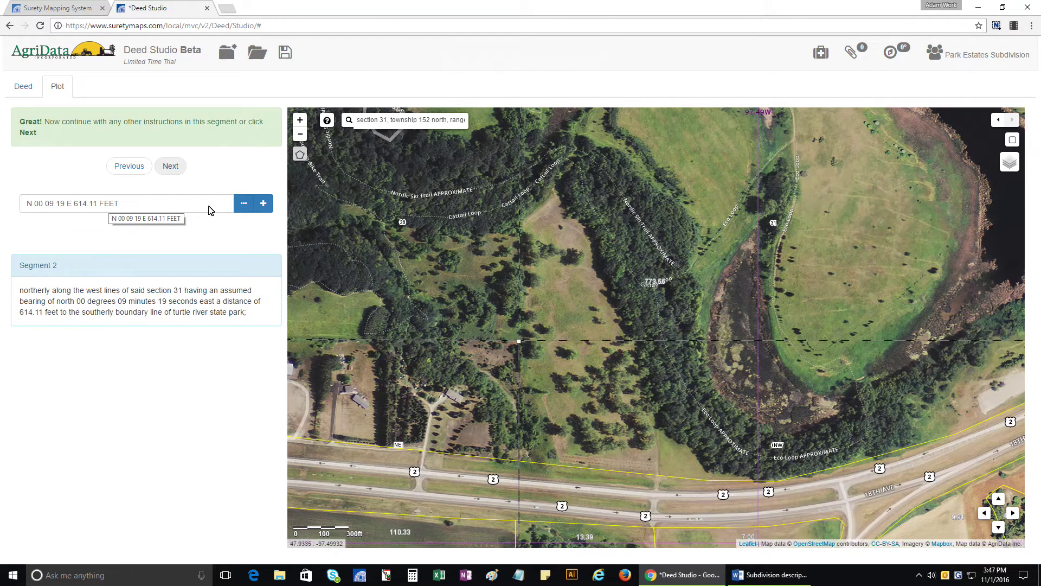
pyautogui.click(264, 205)
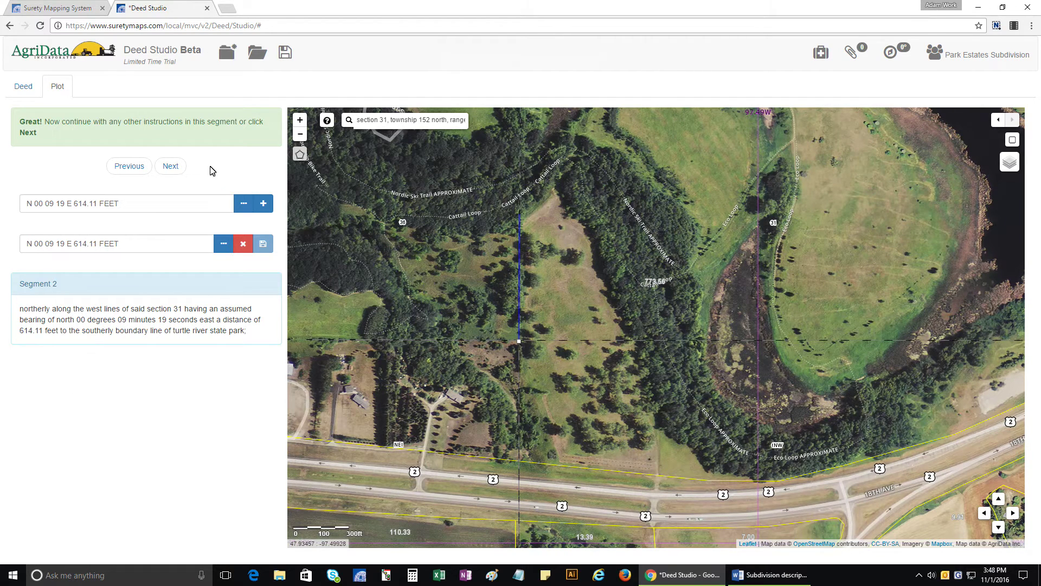
pyautogui.click(172, 165)
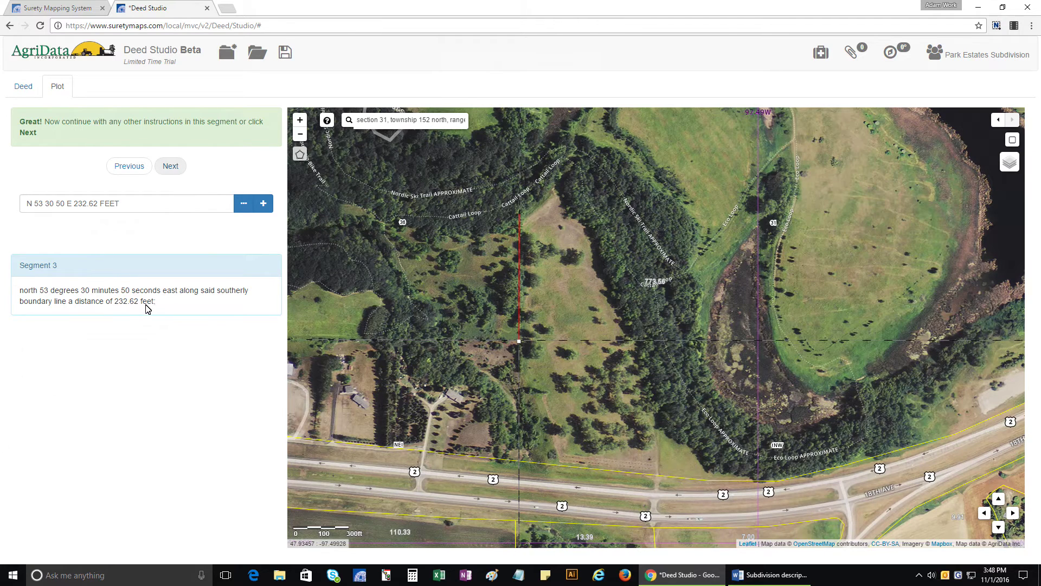
pyautogui.click(264, 204)
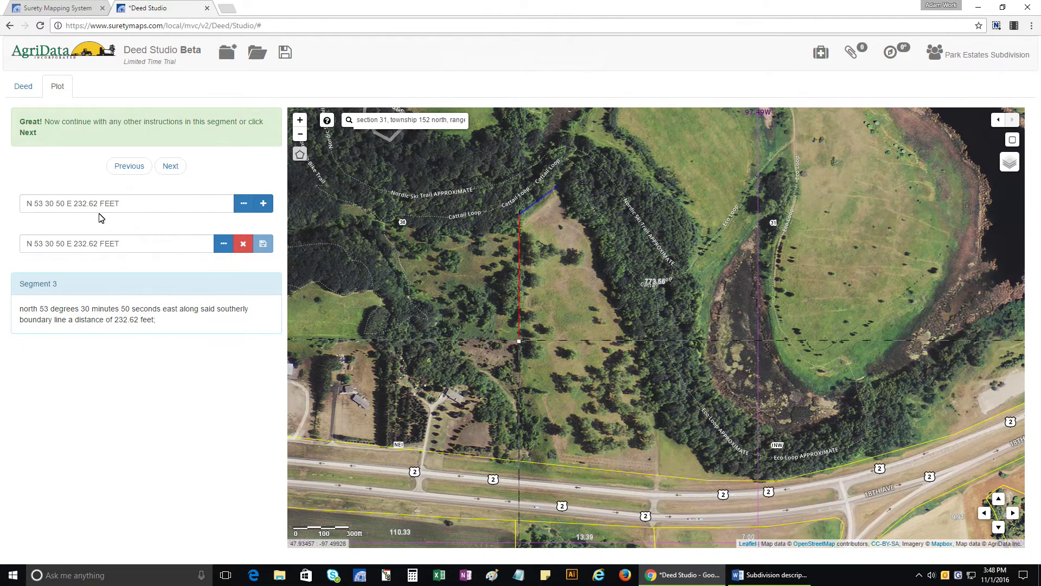
# Step: Plot Segment 4 as S 18 38 42 E 119.14 feet and Segment 5 as S 62 16 17 E 123.2 feet
pyautogui.click(183, 170)
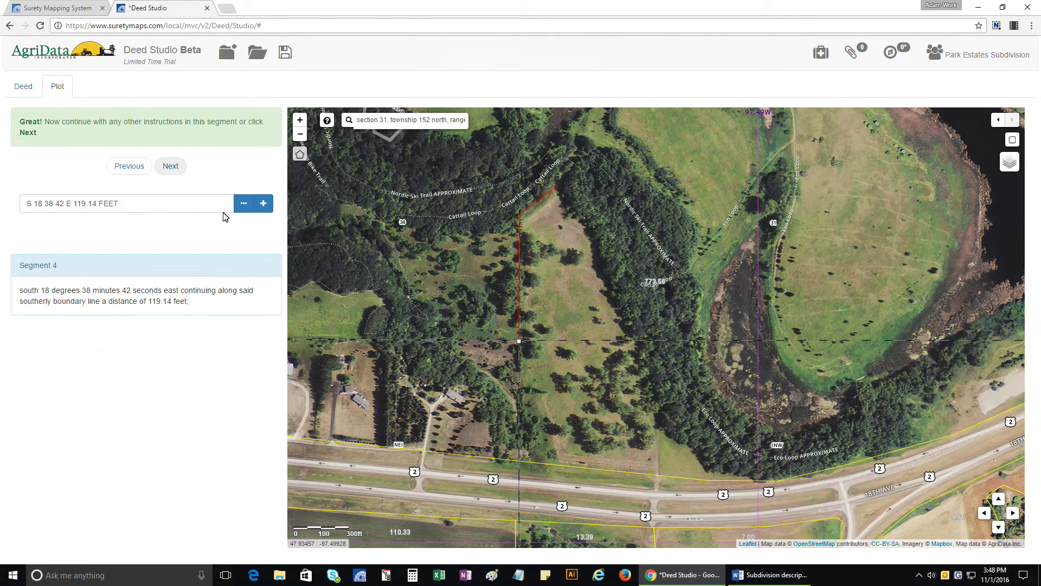
pyautogui.click(268, 211)
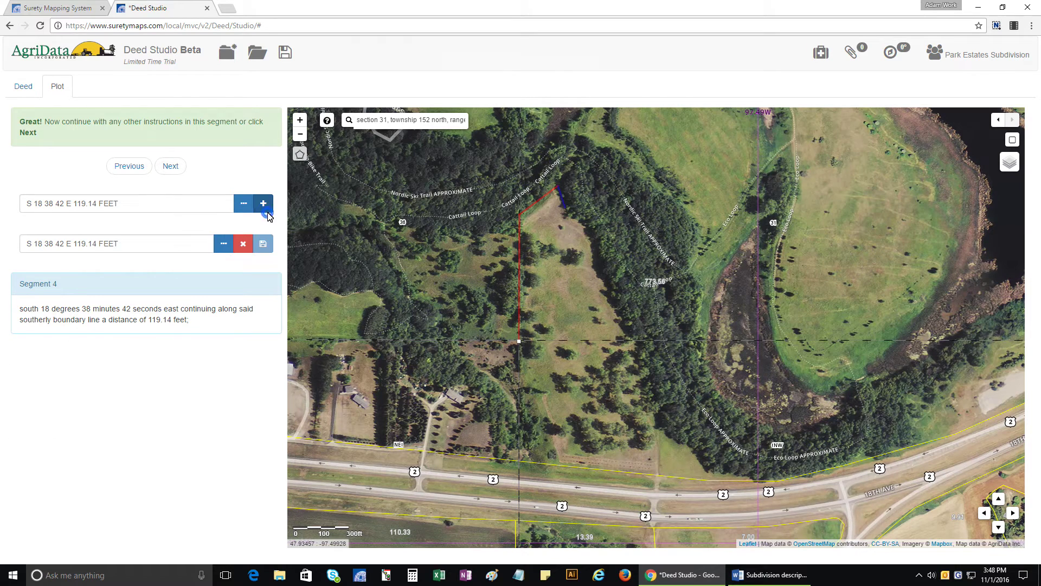
pyautogui.click(178, 169)
pyautogui.click(263, 204)
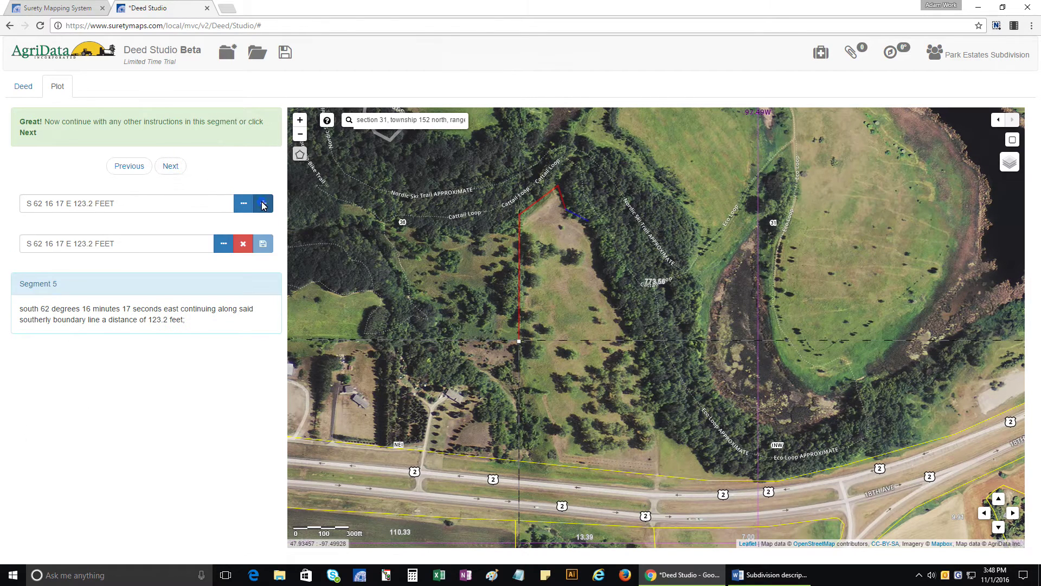
# Step: Plot the suggested lines of Segments 6 through 9, ending with S 00 08 21 W 285.25 feet
pyautogui.click(170, 166)
pyautogui.click(263, 203)
pyautogui.click(181, 172)
pyautogui.click(263, 203)
pyautogui.click(172, 169)
pyautogui.click(264, 202)
pyautogui.click(171, 165)
pyautogui.click(262, 203)
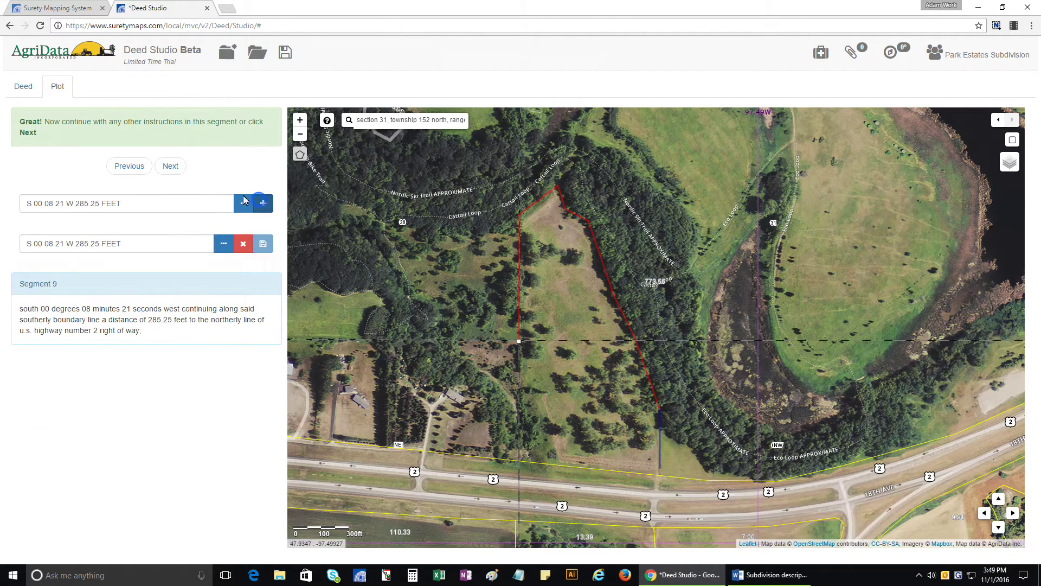
# Step: Advance to Segment 10, view the full deed text and return to the plot
pyautogui.click(173, 168)
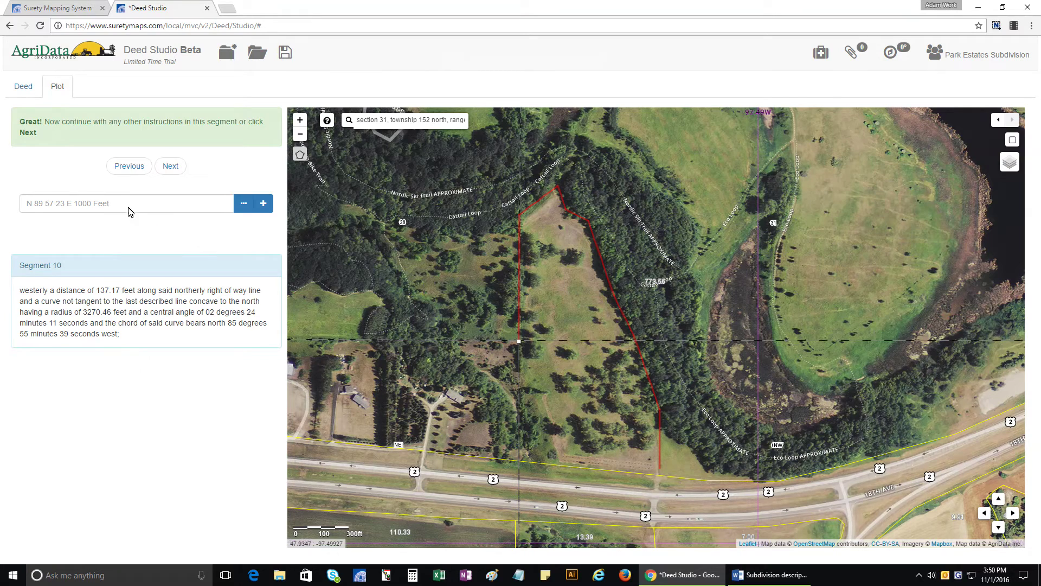
pyautogui.click(24, 89)
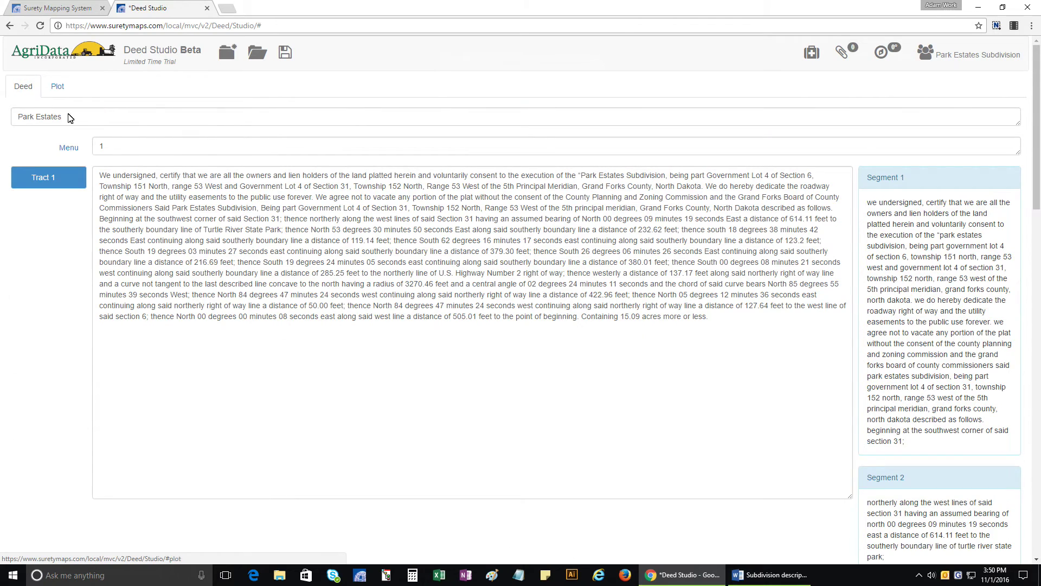
pyautogui.click(60, 88)
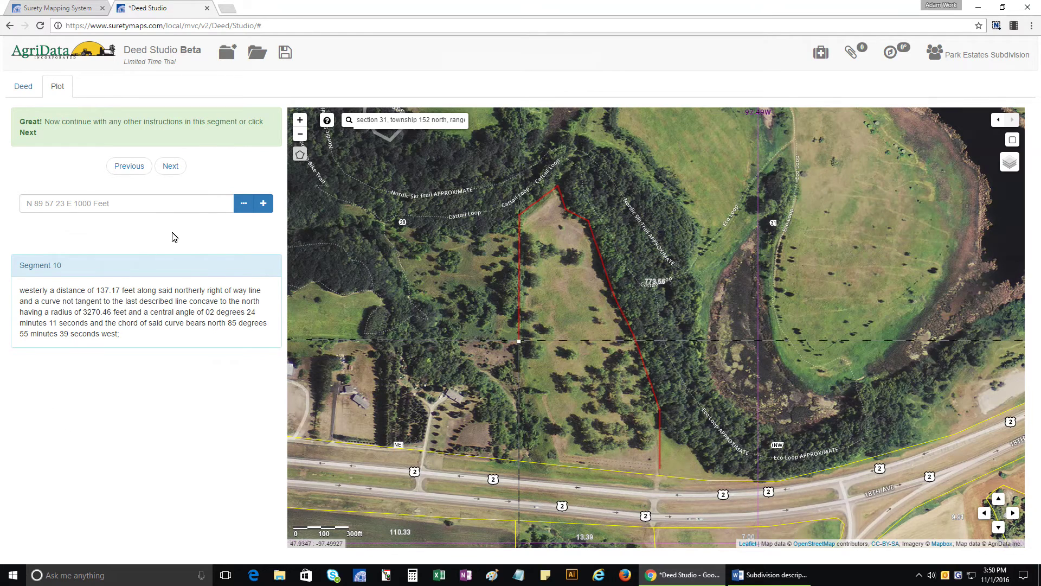
# Step: Start defining Segment 10's curve with a bearing of N 85 55 39 W and a distance of 137.17 feet
pyautogui.click(248, 210)
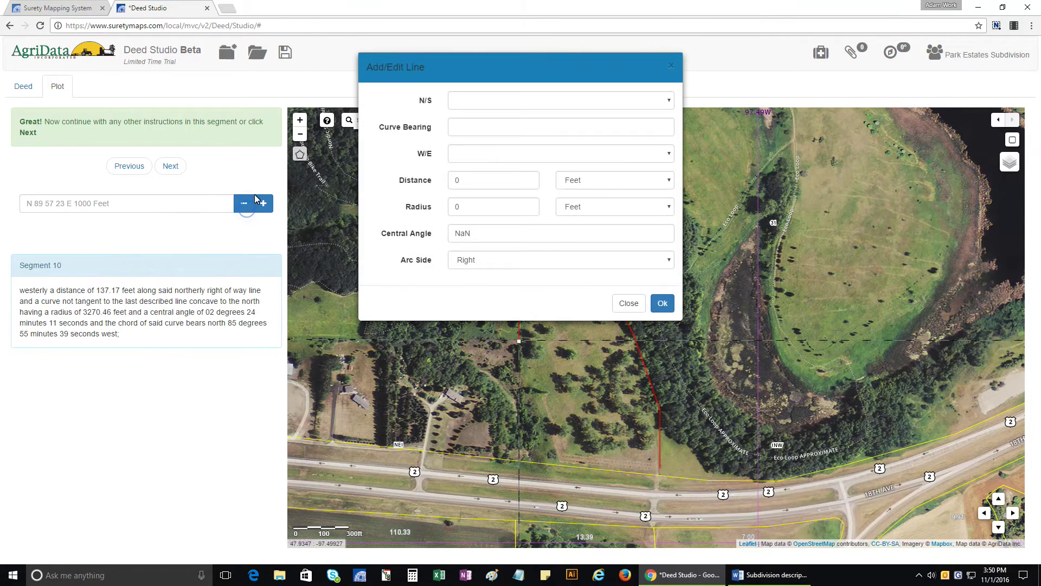
pyautogui.click(462, 107)
pyautogui.click(461, 120)
pyautogui.click(465, 127)
pyautogui.write('85 55 39')
pyautogui.press('Tab')
pyautogui.press('w')
pyautogui.press('Tab')
pyautogui.write('137.17')
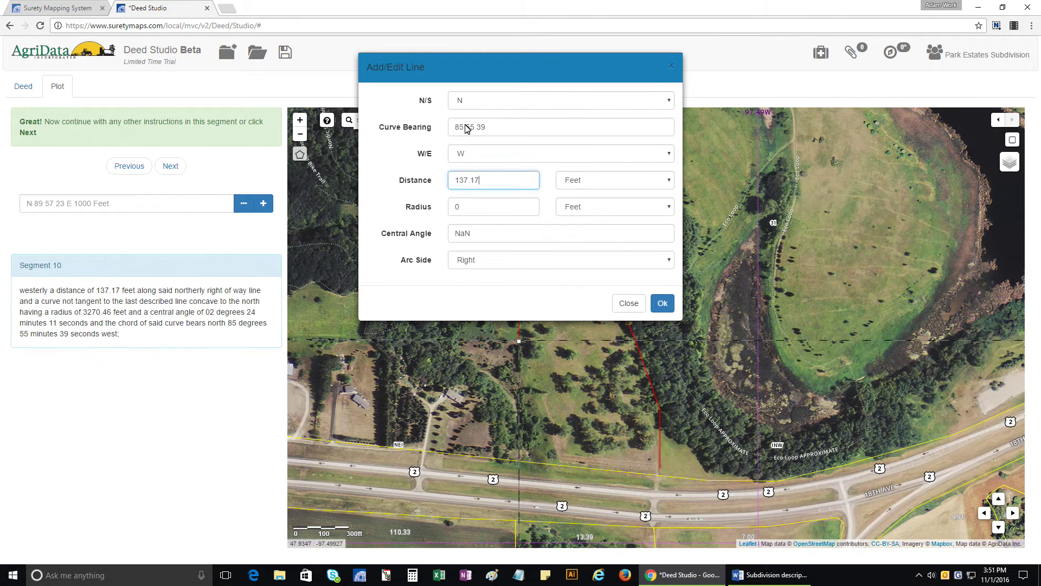
# Step: Give Segment 10's curve a radius of 3270.46 feet and a central angle of 02 24 11
pyautogui.press('Tab')
pyautogui.press('Tab')
pyautogui.write('2')
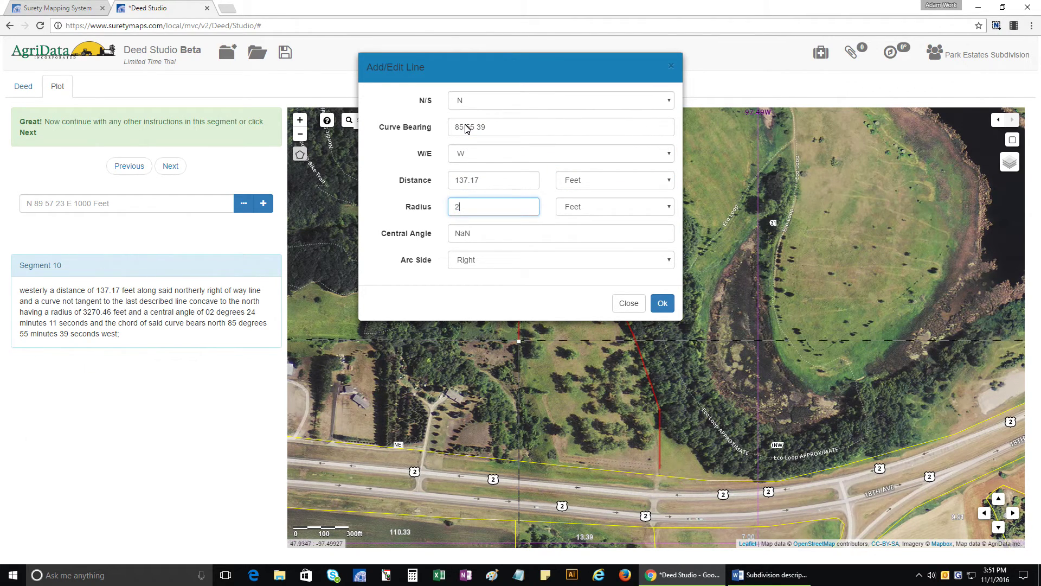
pyautogui.write('270.46')
pyautogui.press('Tab')
pyautogui.press('Tab')
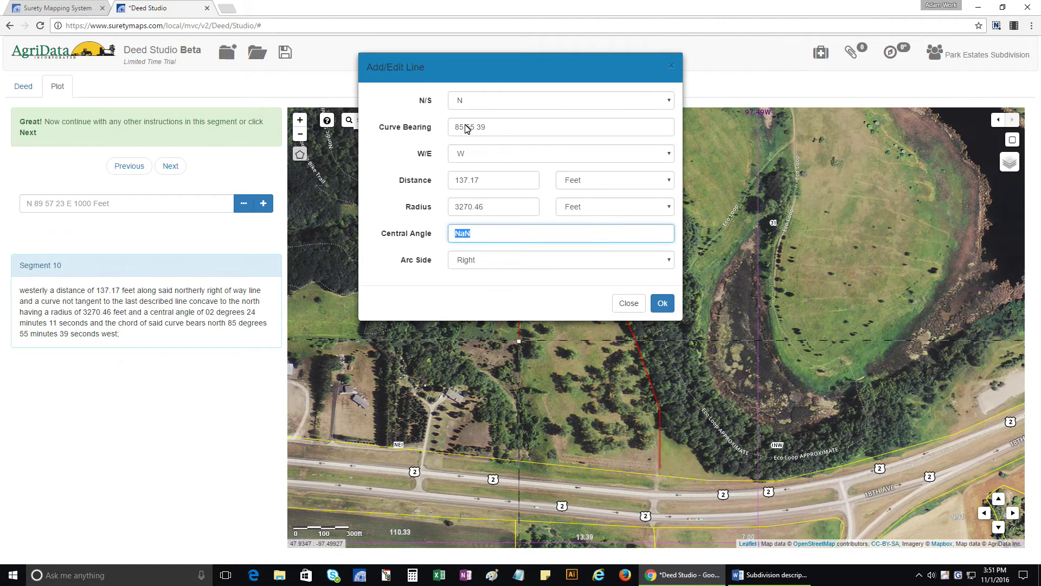
pyautogui.write('02 24 11')
# Step: Set the curve's arc side to Left, accept the definition and plot the curve for Segment 10
pyautogui.click(497, 259)
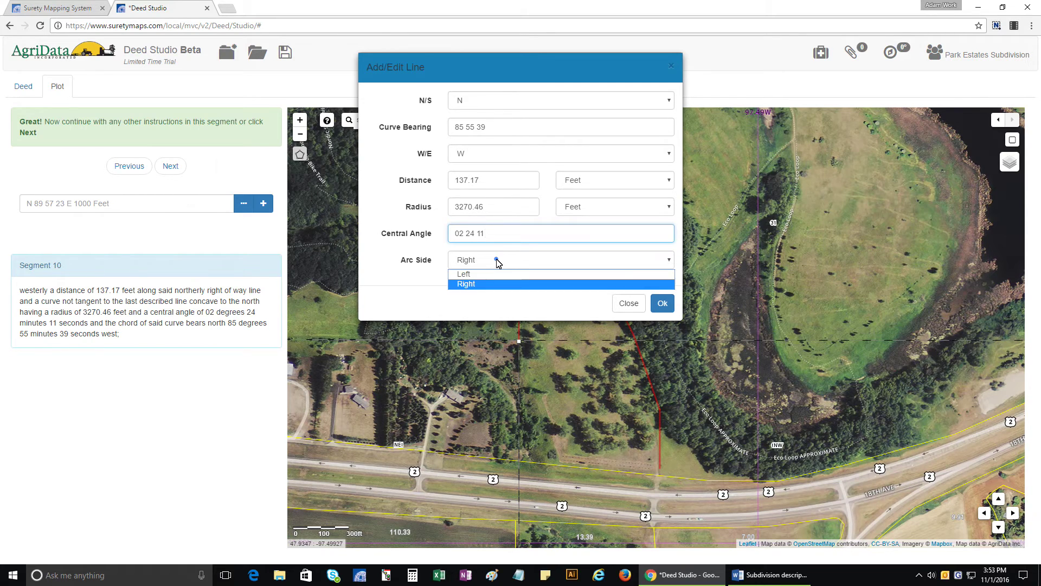
pyautogui.click(488, 279)
pyautogui.press('Up')
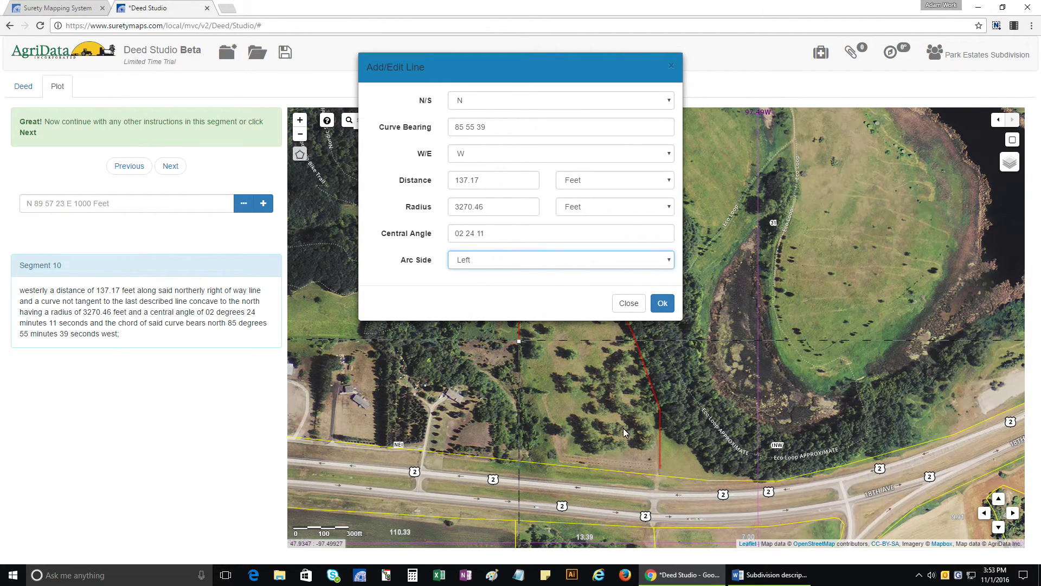
pyautogui.click(662, 304)
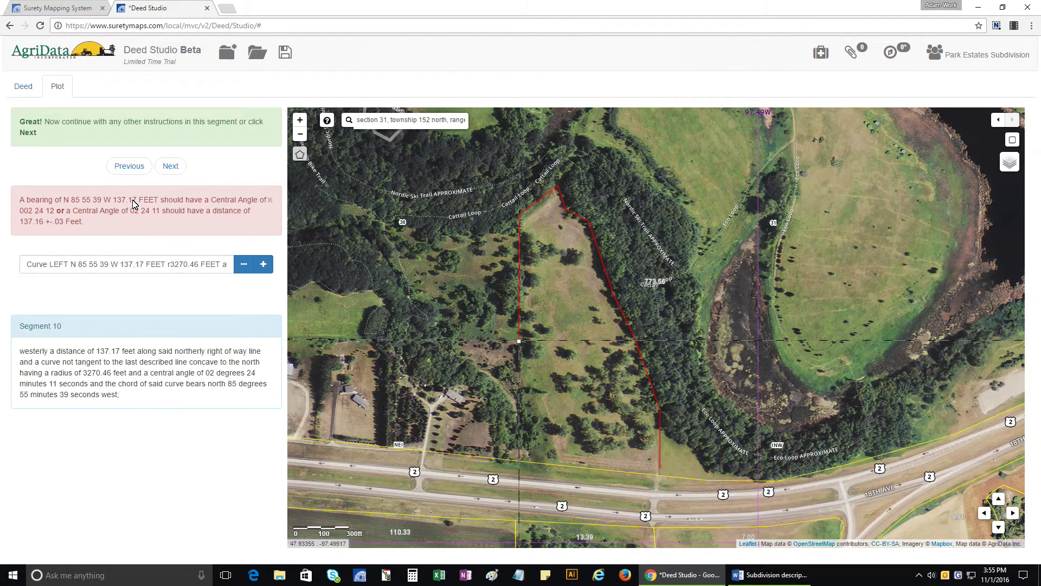
pyautogui.click(265, 266)
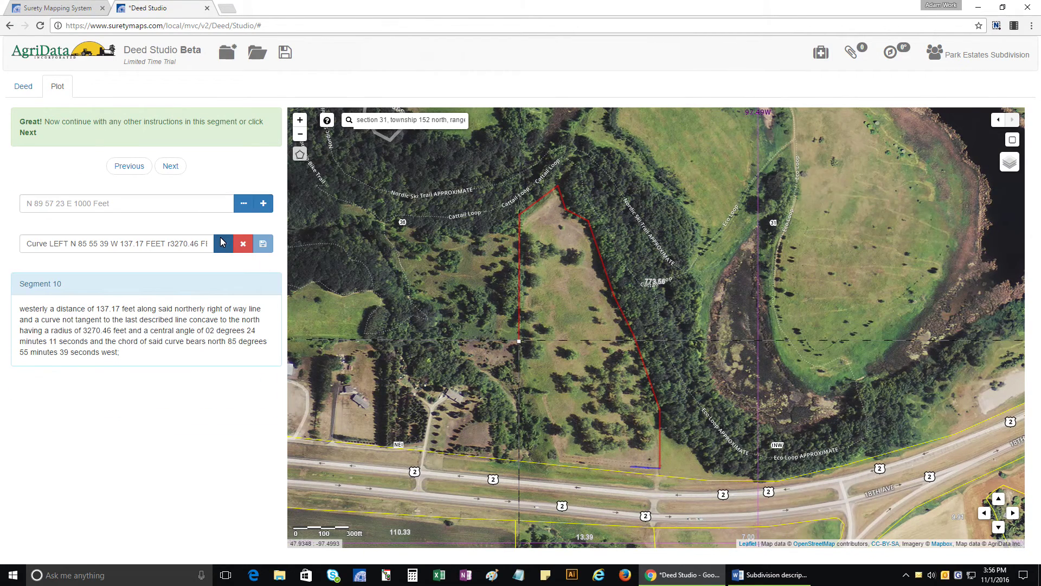
# Step: Advance to Segment 11 and place three nodes by hand westward from the curve's end along the highway's northerly right-of-way line
pyautogui.click(179, 170)
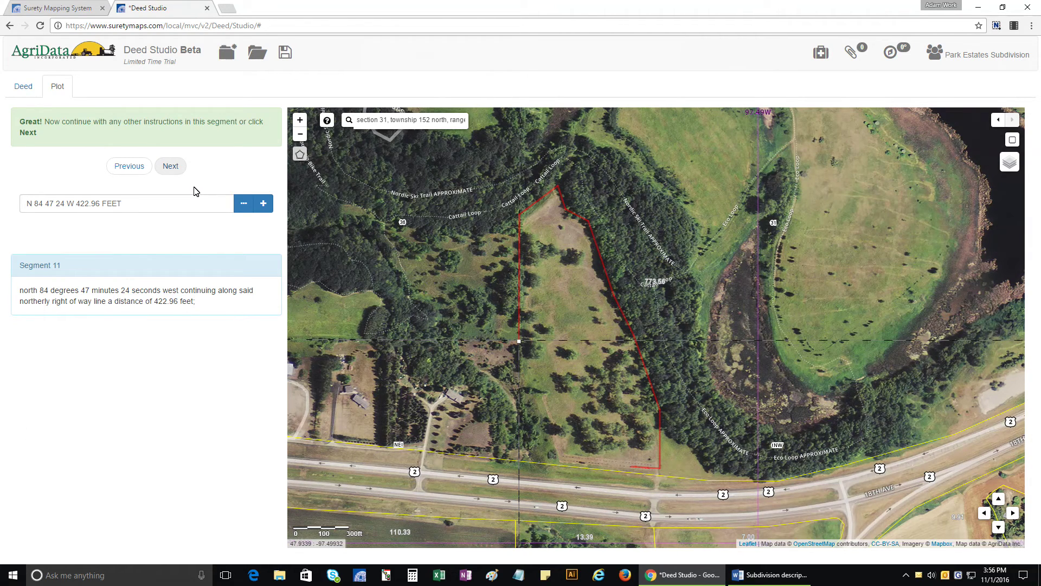
pyautogui.click(616, 469)
pyautogui.click(589, 469)
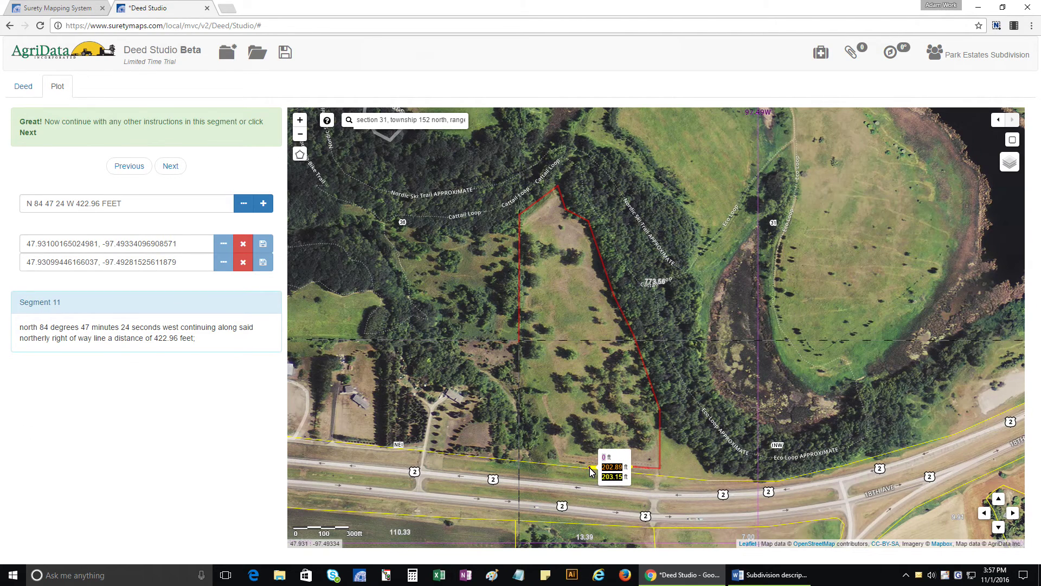
pyautogui.click(562, 464)
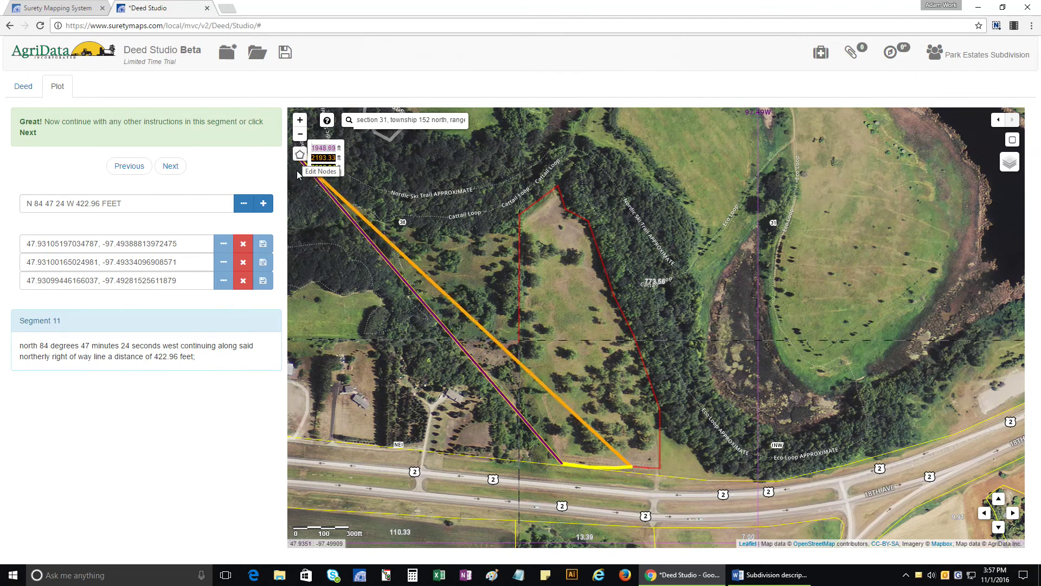
# Step: Delete the three hand-placed coordinate nodes from Segment 11
pyautogui.click(243, 281)
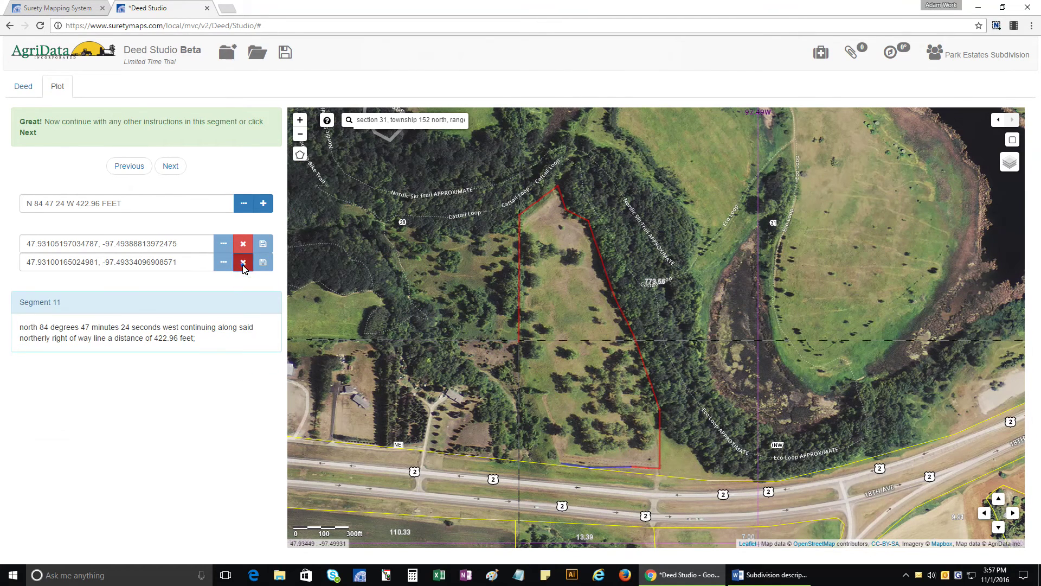
pyautogui.click(243, 262)
pyautogui.click(243, 244)
# Step: Plot Segments 11, 12 and 13 in turn from their listed bearings and distances, and advance to Segment 14
pyautogui.click(261, 205)
pyautogui.click(170, 166)
pyautogui.click(263, 204)
pyautogui.click(170, 166)
pyautogui.click(263, 204)
pyautogui.click(172, 168)
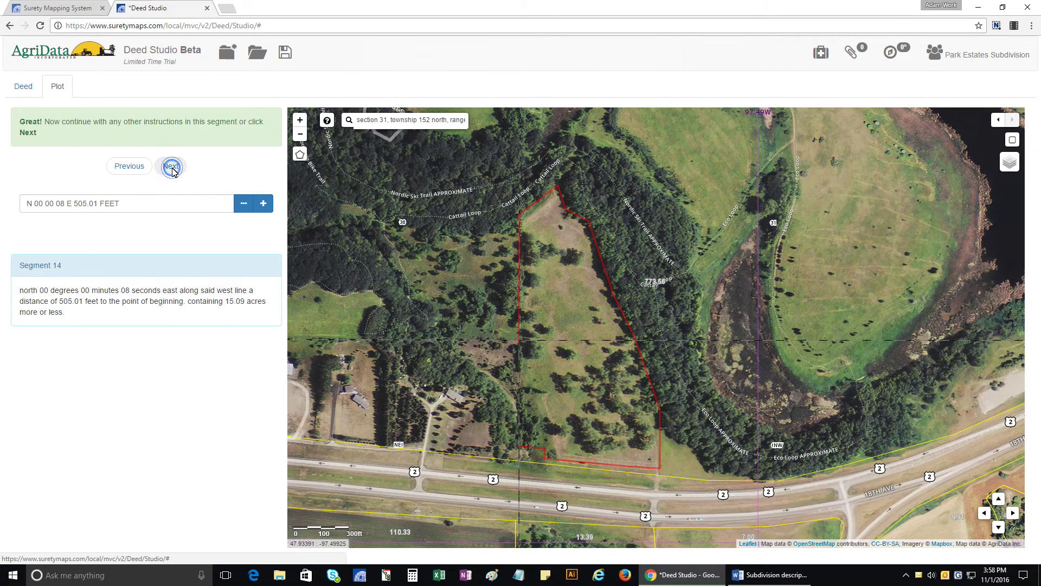
# Step: Plot the final Segment 14 as N 00 00 08 E 505.01 feet and accept closing the polygon
pyautogui.click(261, 205)
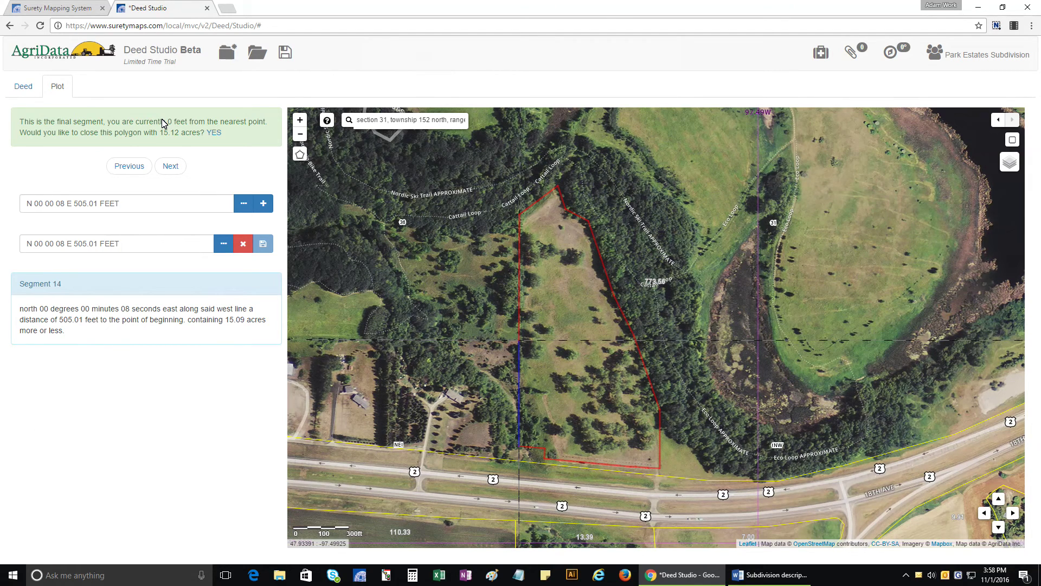
pyautogui.click(214, 133)
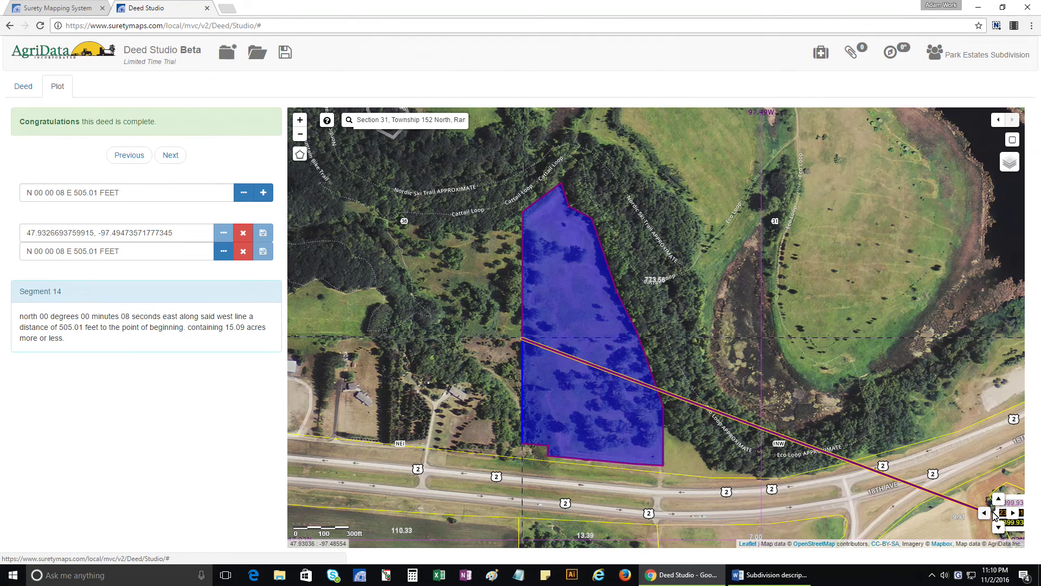
# Step: Nudge the completed tract east and back west on the map, and save the deed
pyautogui.click(1010, 514)
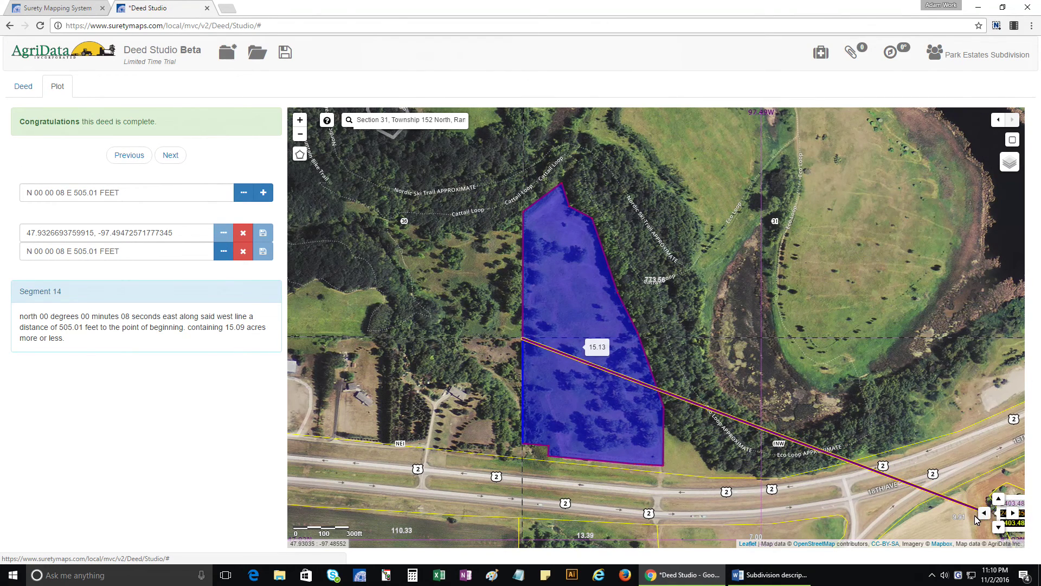
pyautogui.click(983, 514)
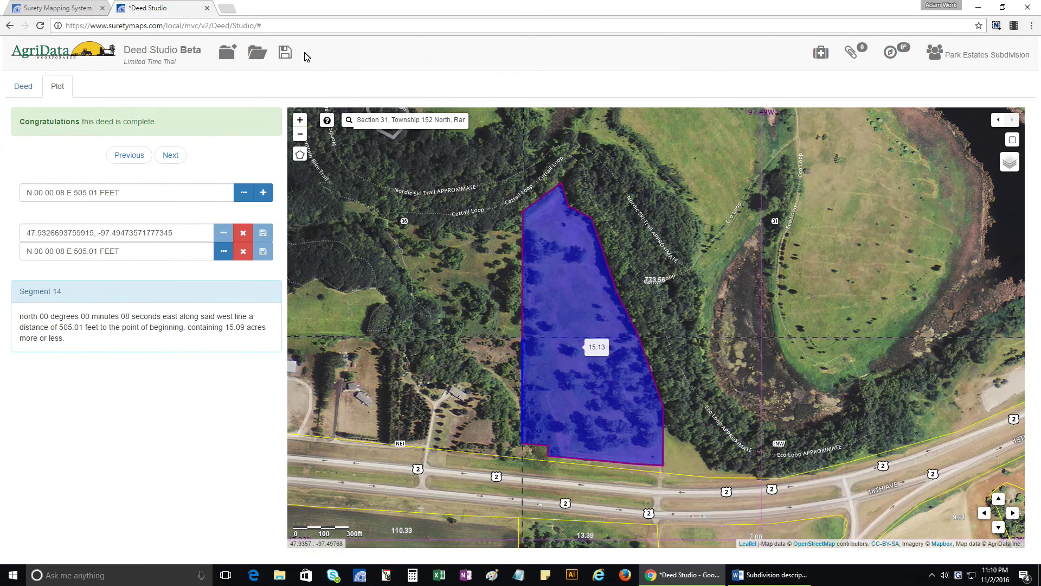
pyautogui.click(286, 53)
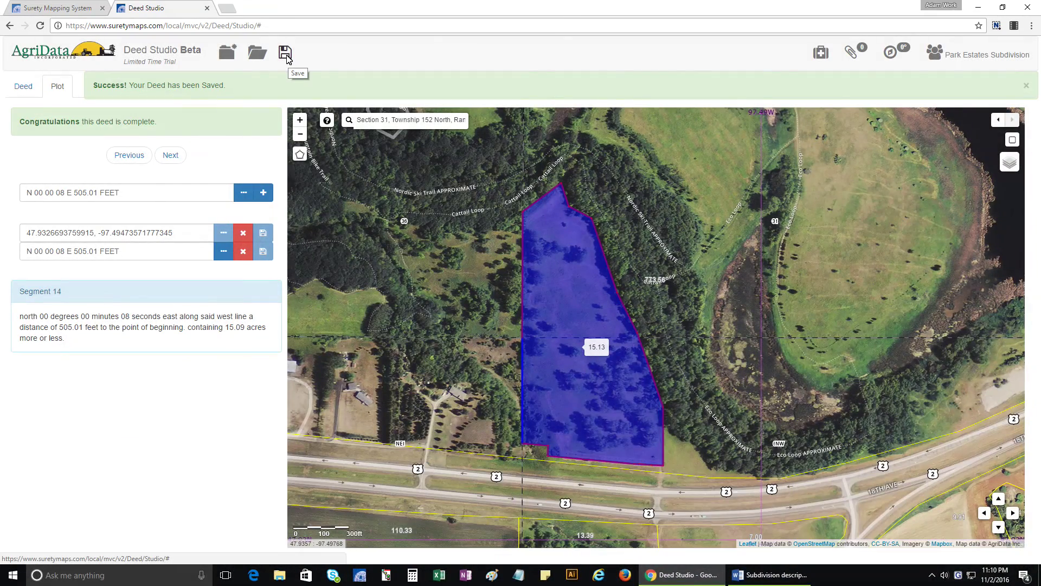
# Step: Return to the deed text view and add a new tract numbered 2
pyautogui.click(26, 86)
pyautogui.click(68, 147)
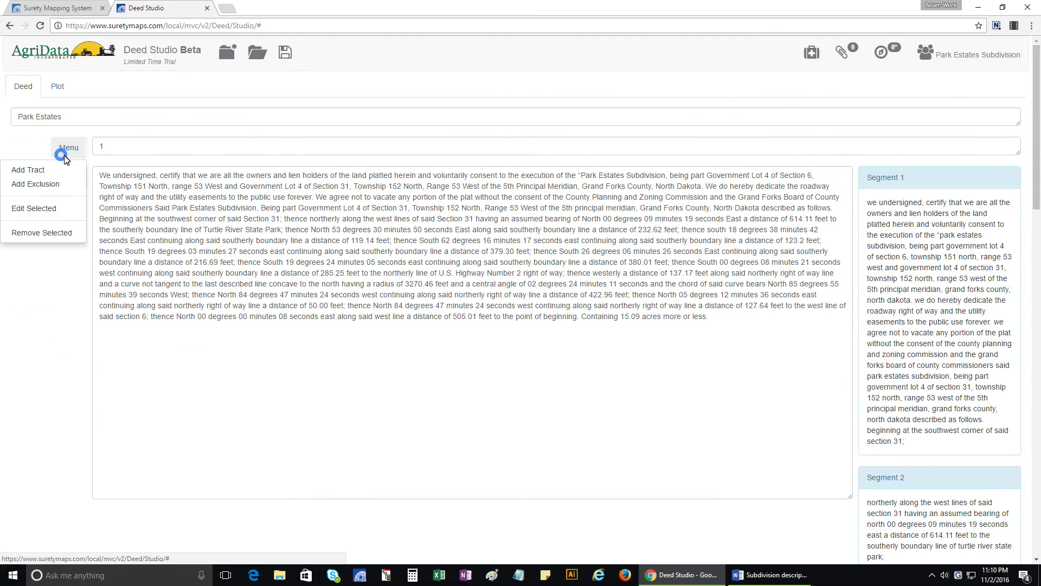
pyautogui.click(57, 172)
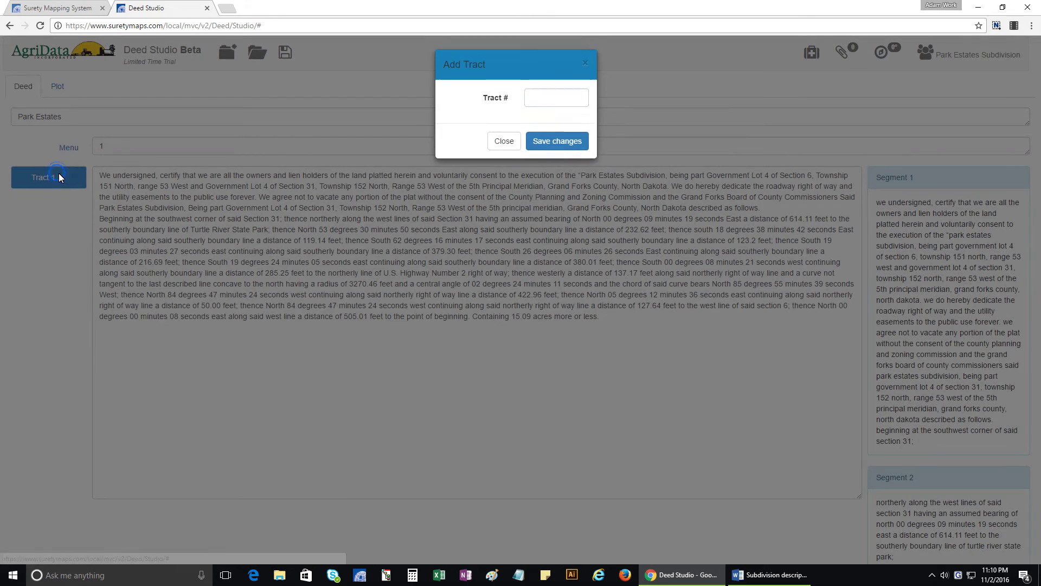
pyautogui.write('2')
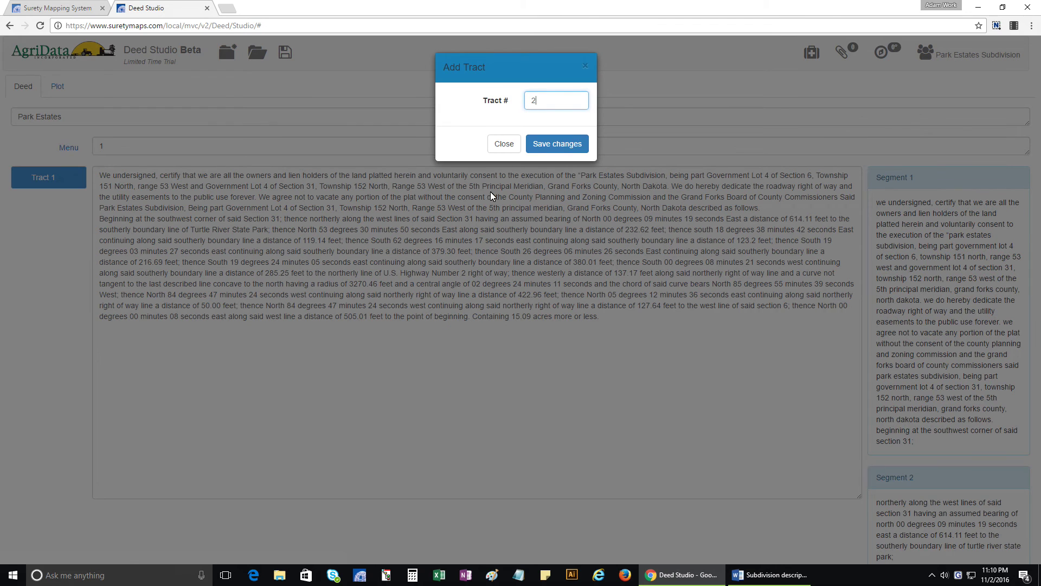
pyautogui.click(557, 144)
# Step: Add an exclusion under Tract 2, leaving its number blank
pyautogui.click(80, 194)
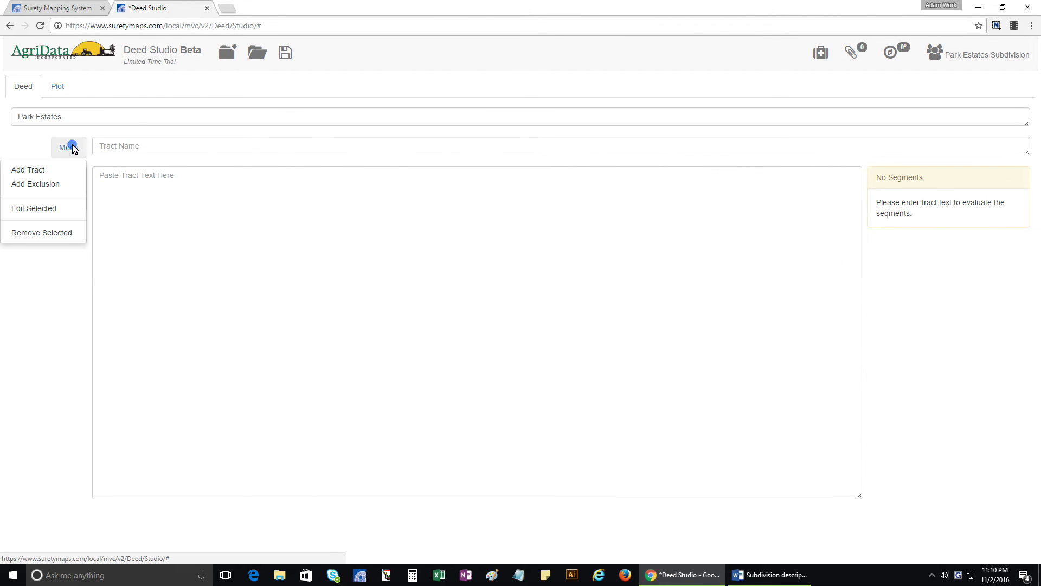
pyautogui.click(59, 184)
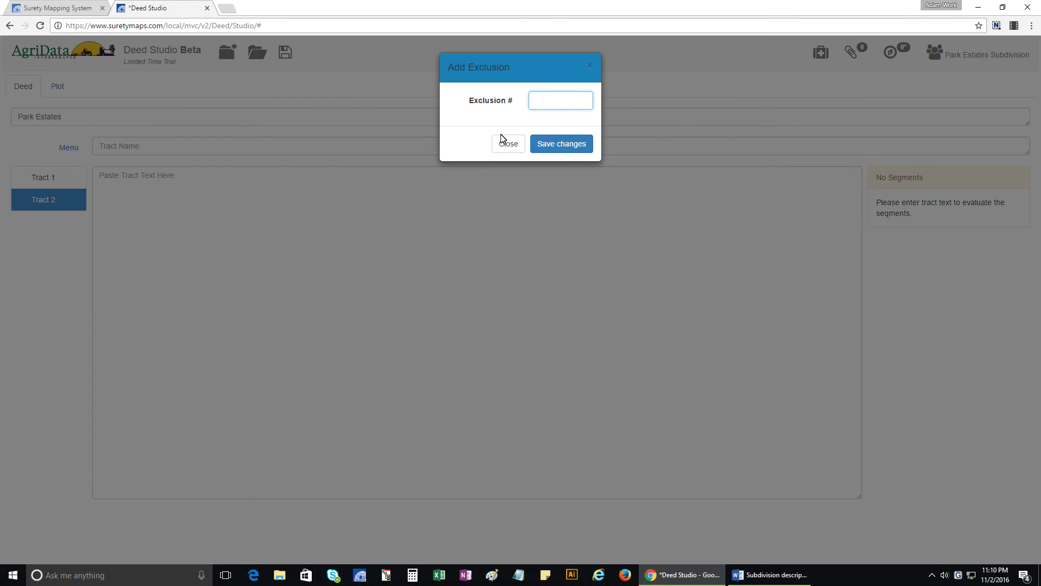
pyautogui.click(538, 142)
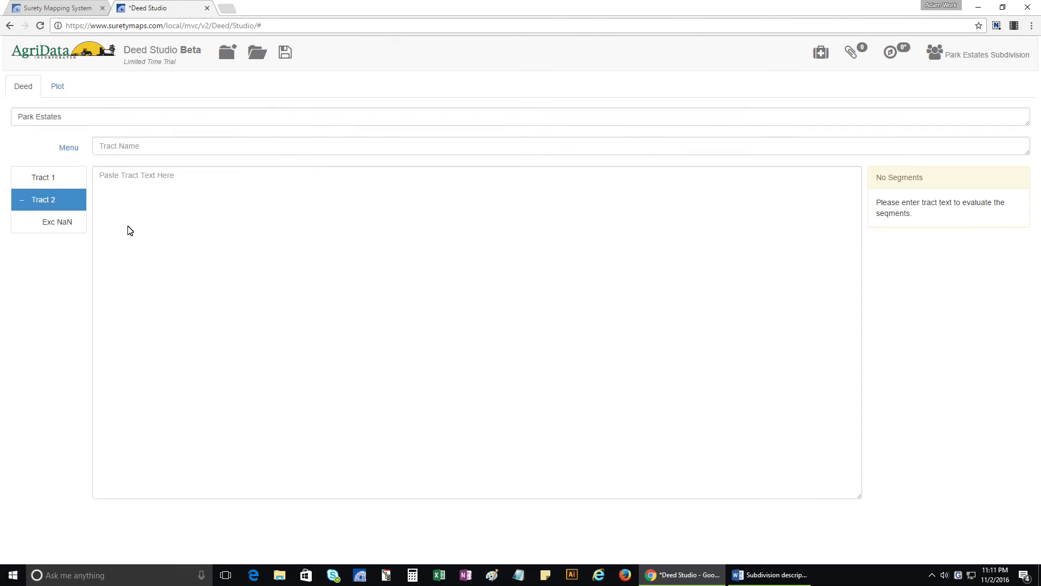
# Step: Remove the unnumbered exclusion under Tract 2 and confirm the removal
pyautogui.click(62, 230)
pyautogui.click(72, 147)
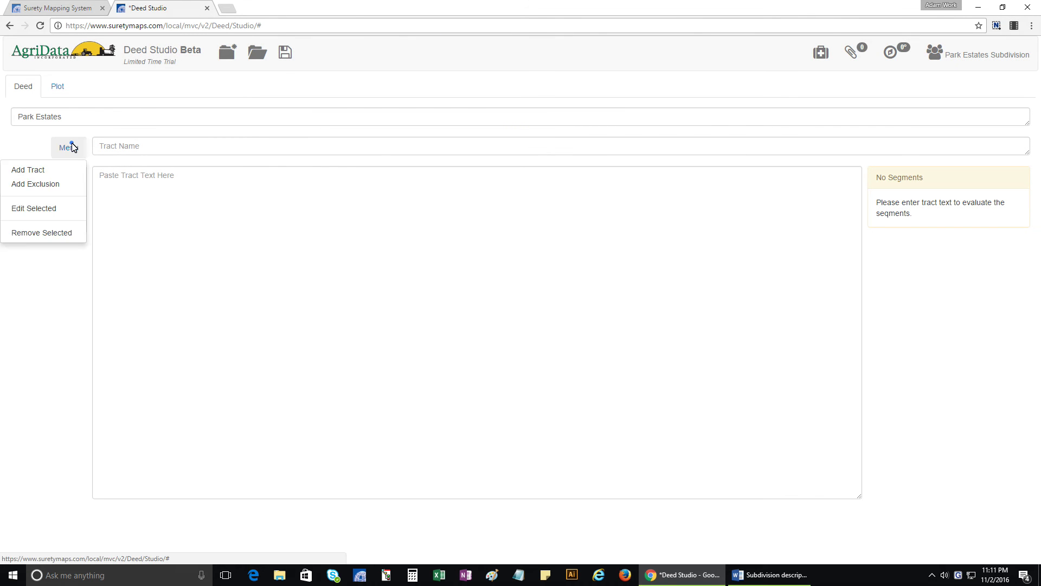
pyautogui.click(54, 232)
pyautogui.click(564, 104)
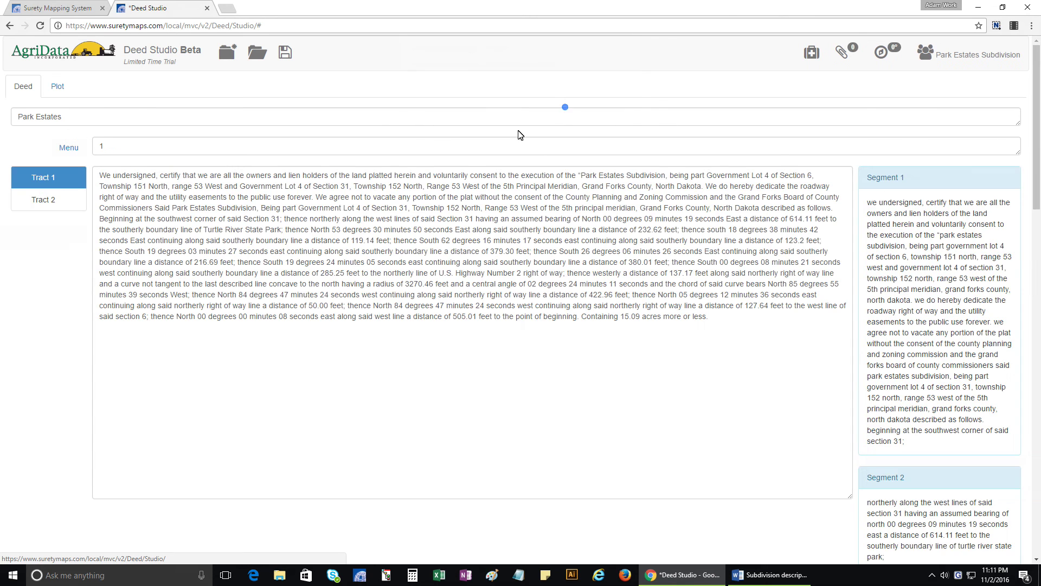
# Step: Remove the empty Tract 2, confirm the removal and save the Park Estates deed
pyautogui.click(44, 201)
pyautogui.click(83, 156)
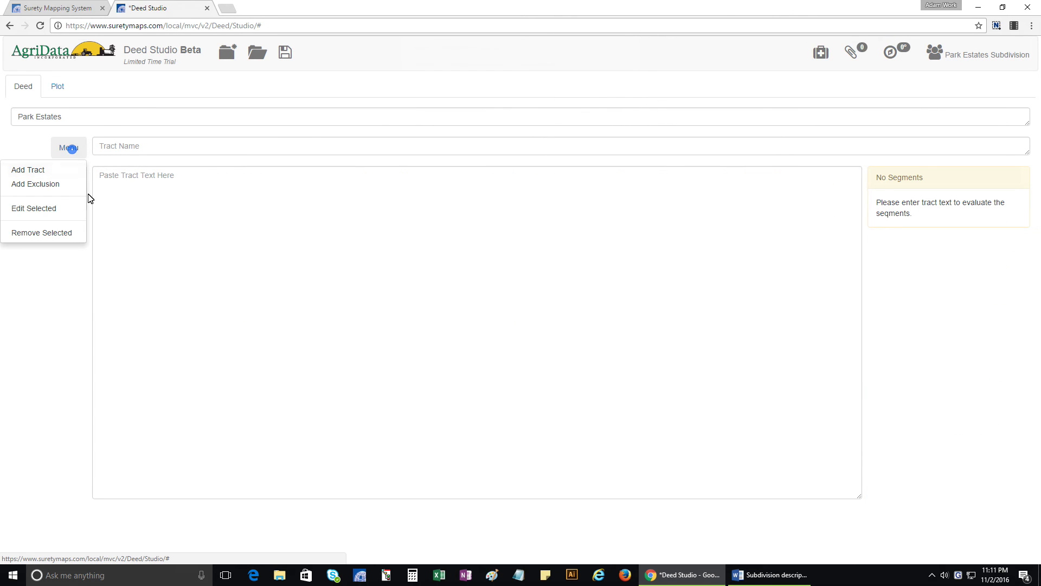
pyautogui.click(54, 234)
pyautogui.click(564, 104)
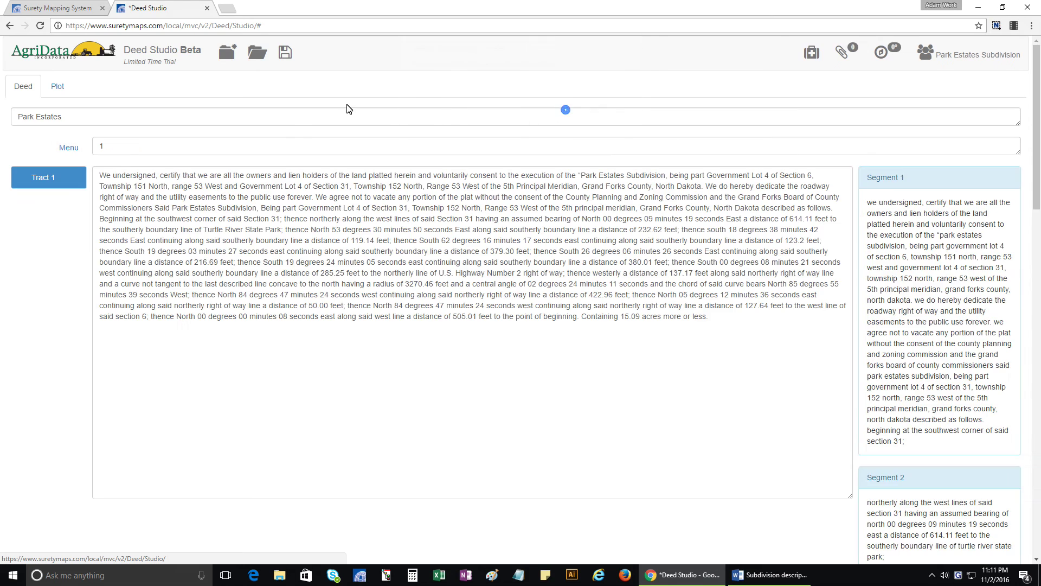
pyautogui.click(281, 56)
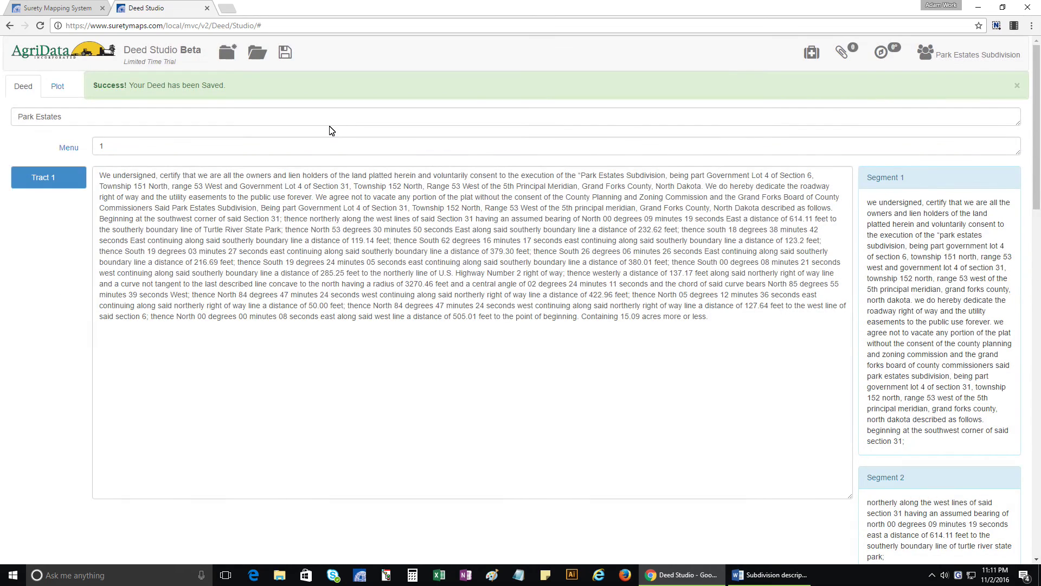
# Step: Switch to the Surety Mapping System and display the Deeds and DeedSegments layers over the Park Estates tract north of Highway 2
pyautogui.click(68, 10)
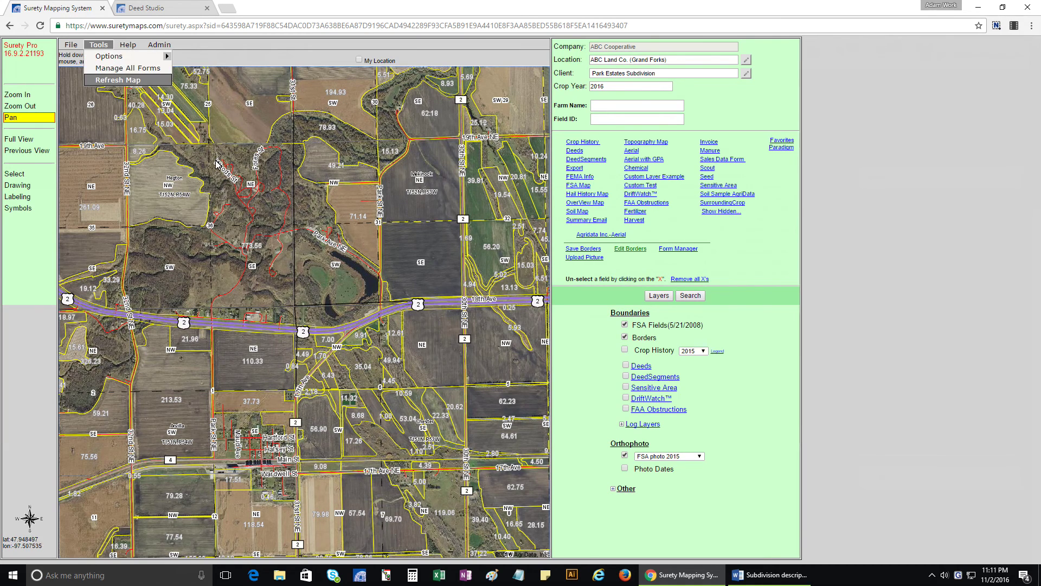
pyautogui.click(43, 98)
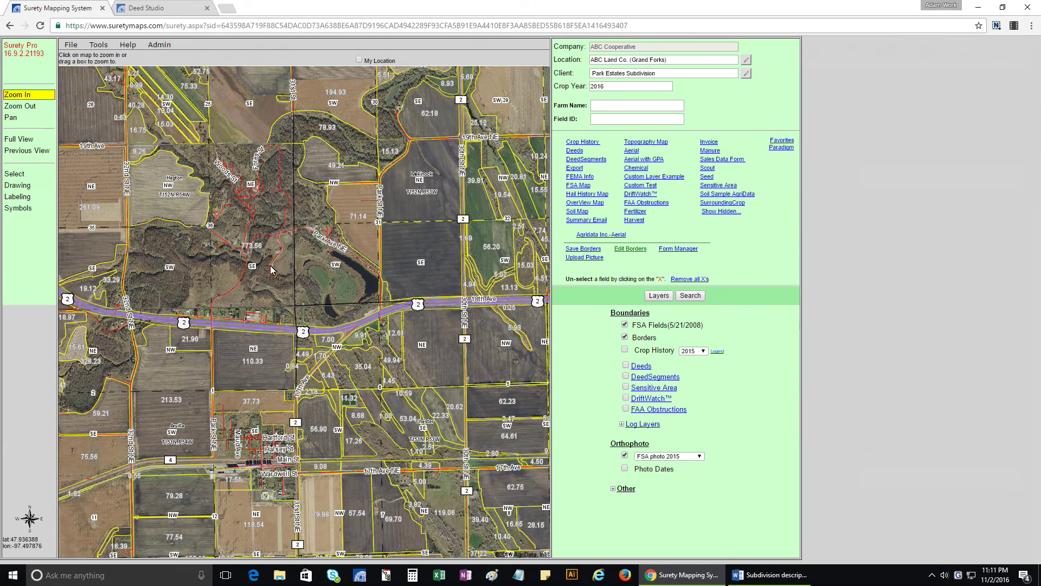
pyautogui.moveTo(280, 291); pyautogui.dragTo(332, 337)
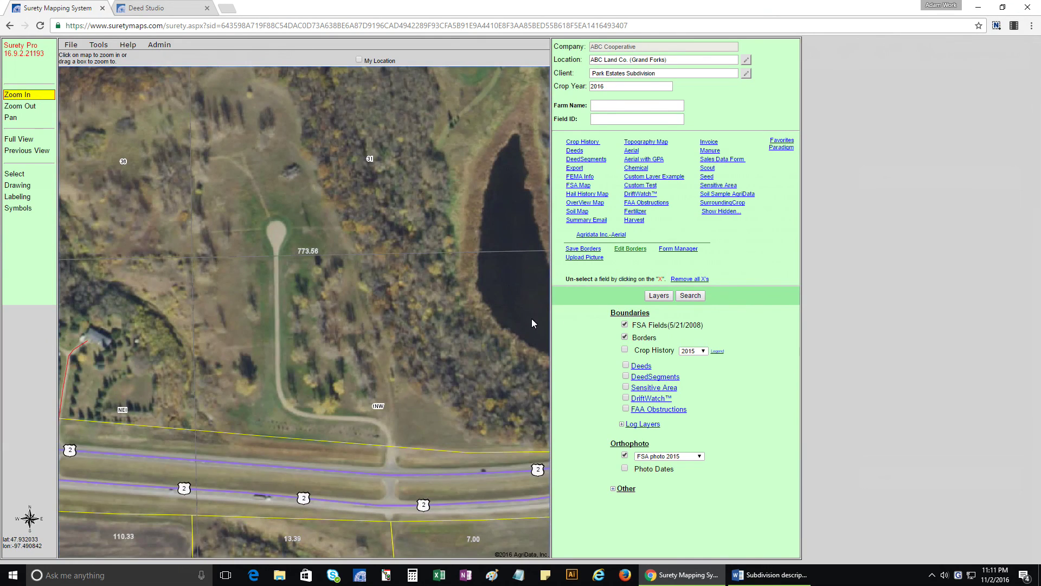
pyautogui.click(652, 297)
pyautogui.click(626, 366)
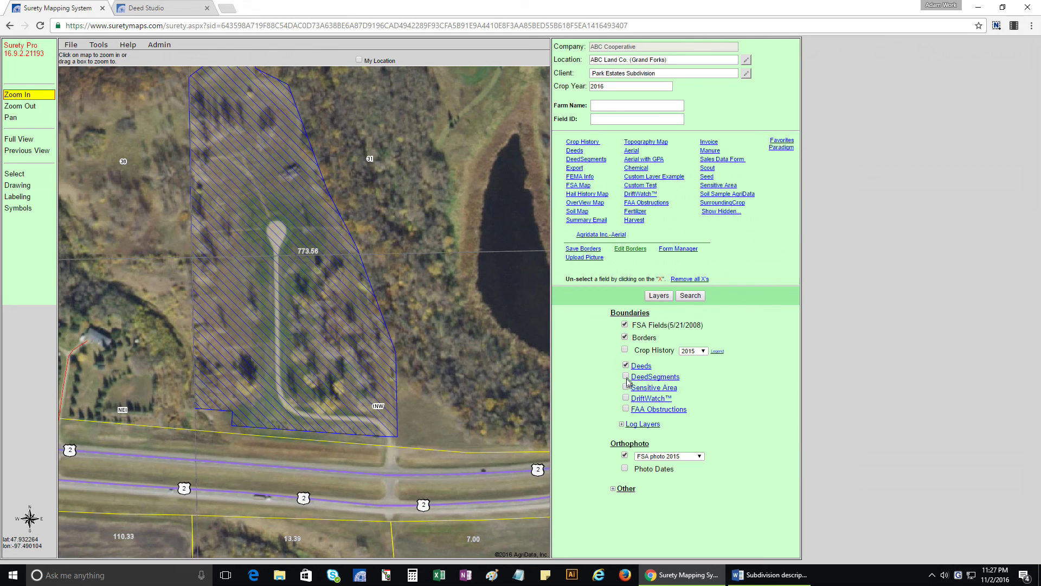
pyautogui.click(626, 377)
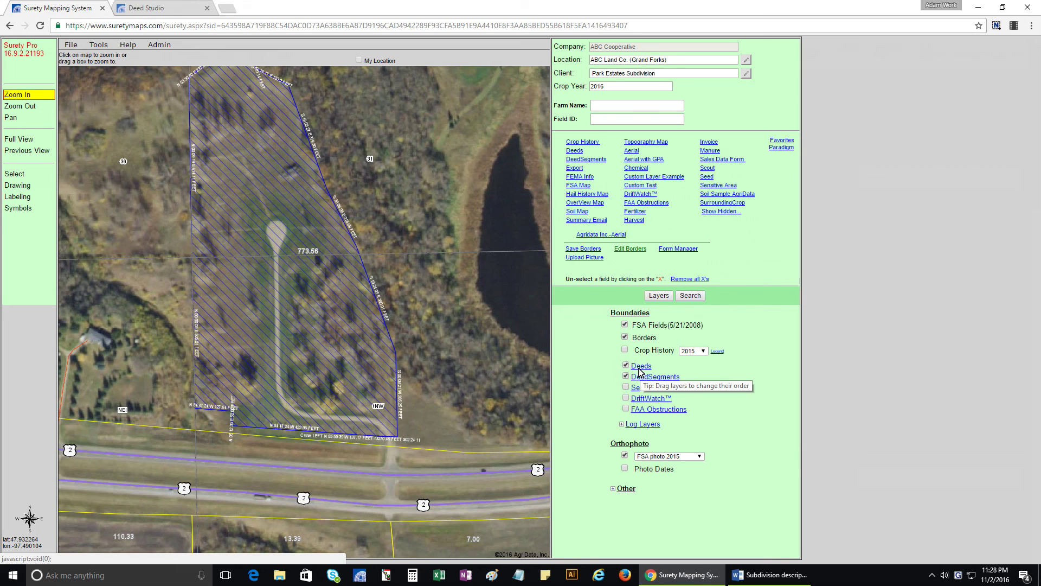
# Step: Look at the Deeds layer's symbology properties and close them without editing
pyautogui.click(640, 370)
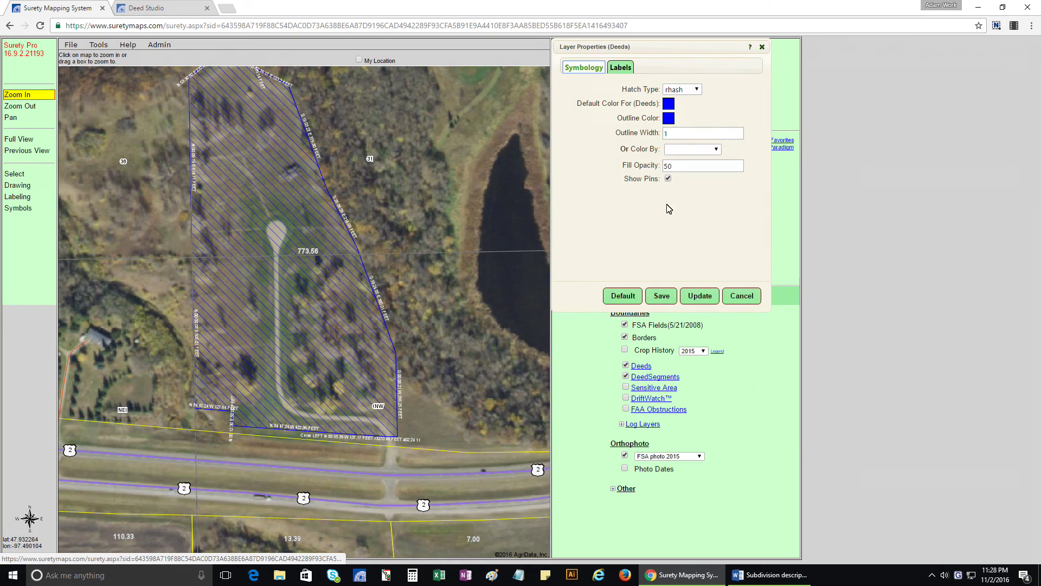
pyautogui.click(761, 48)
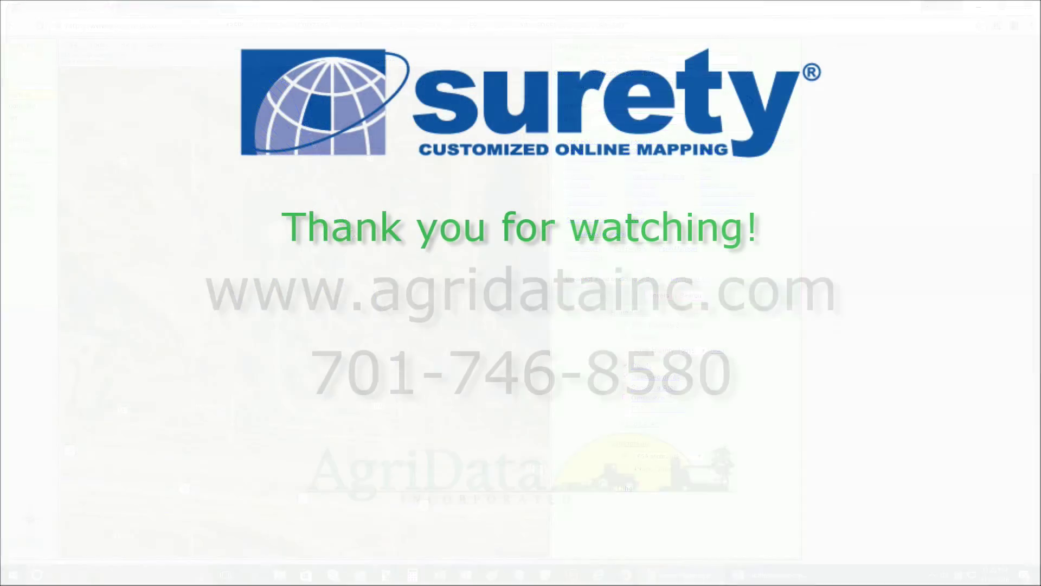